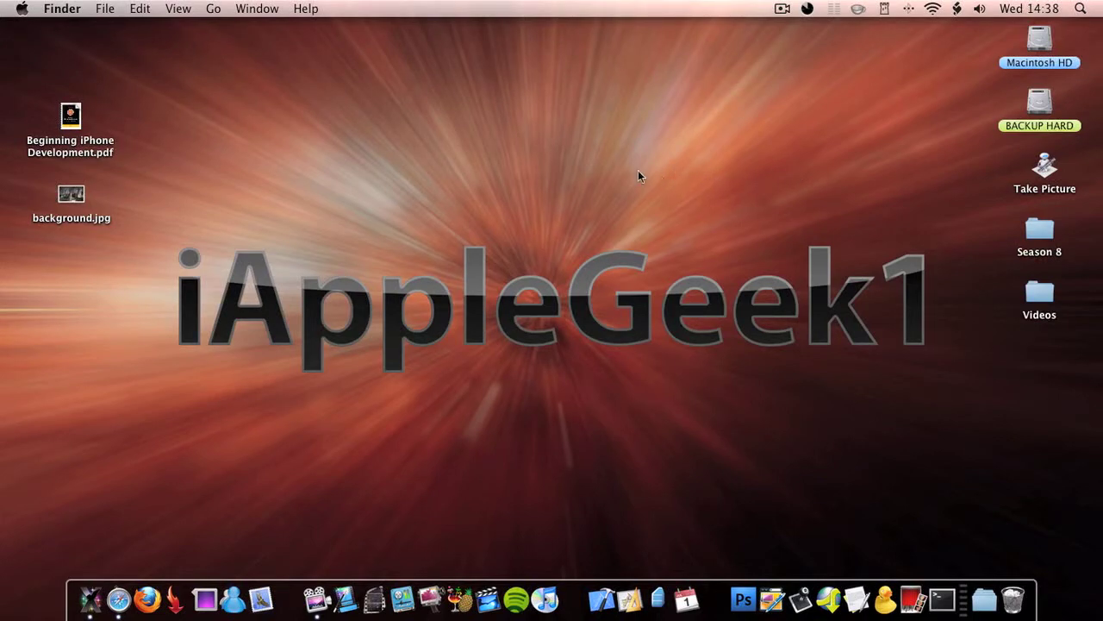
- Move background.jpg to the top centre of the desktop and preview it
{"action": "left_click_drag", "start_coordinate": [607, 179], "coordinate": [509, 237]}
{"action": "left_click_drag", "start_coordinate": [80, 203], "coordinate": [463, 82]}
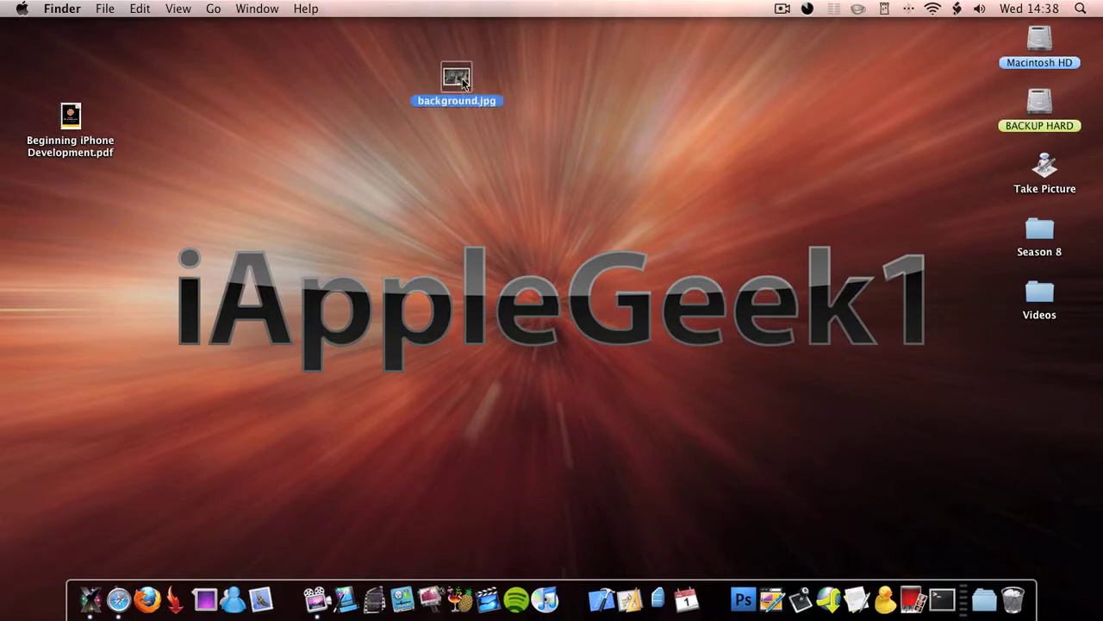
{"action": "key", "text": "space"}
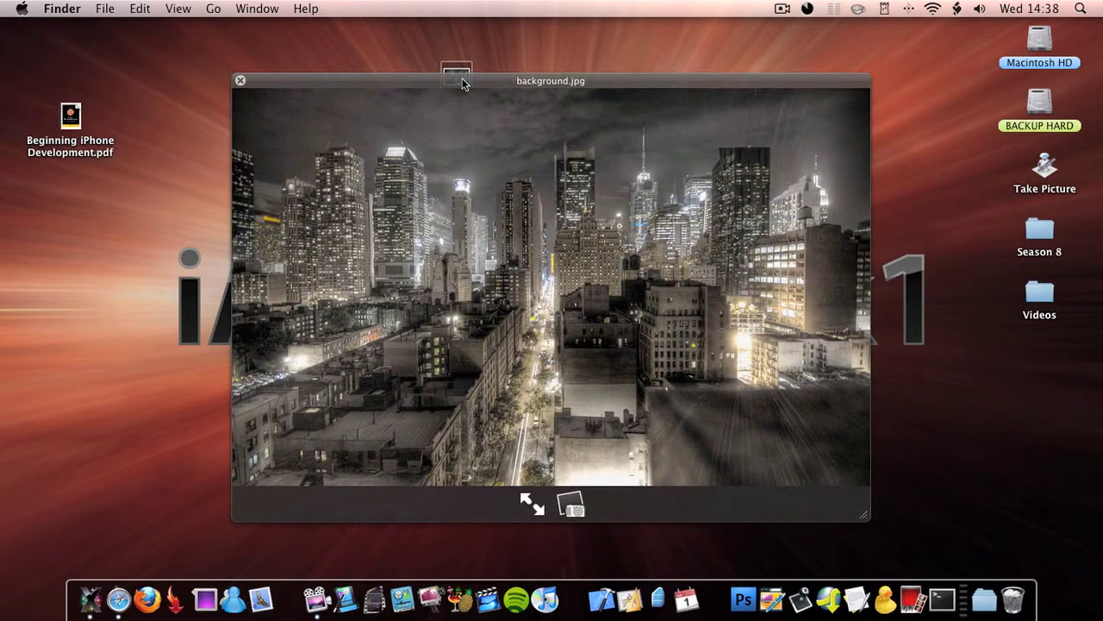
{"action": "key", "text": "space"}
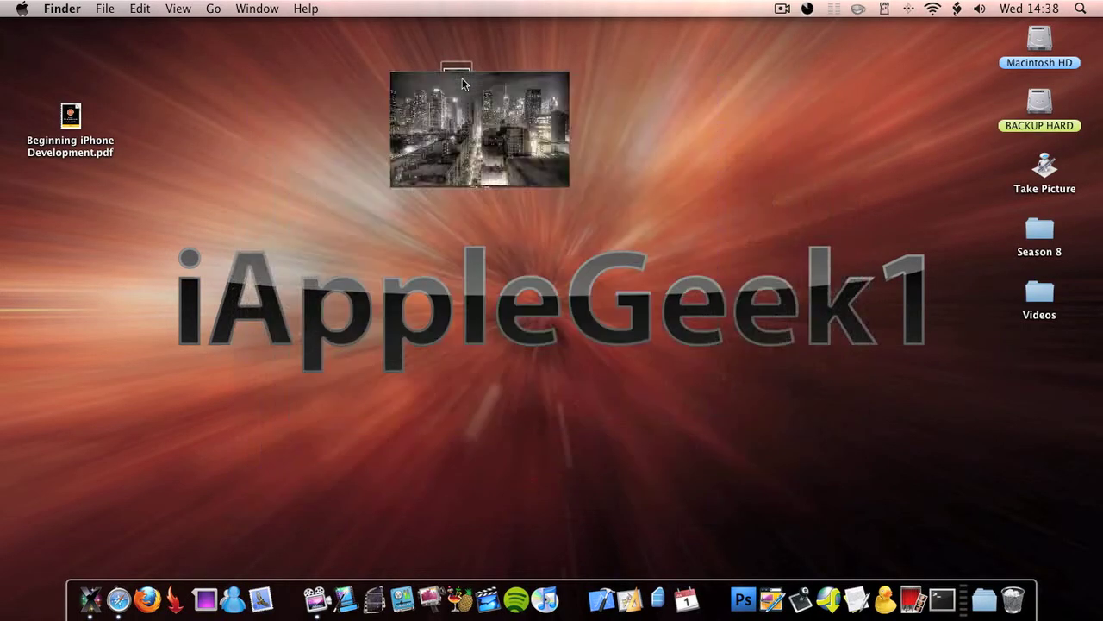
{"action": "left_click_drag", "start_coordinate": [624, 102], "coordinate": [682, 207]}
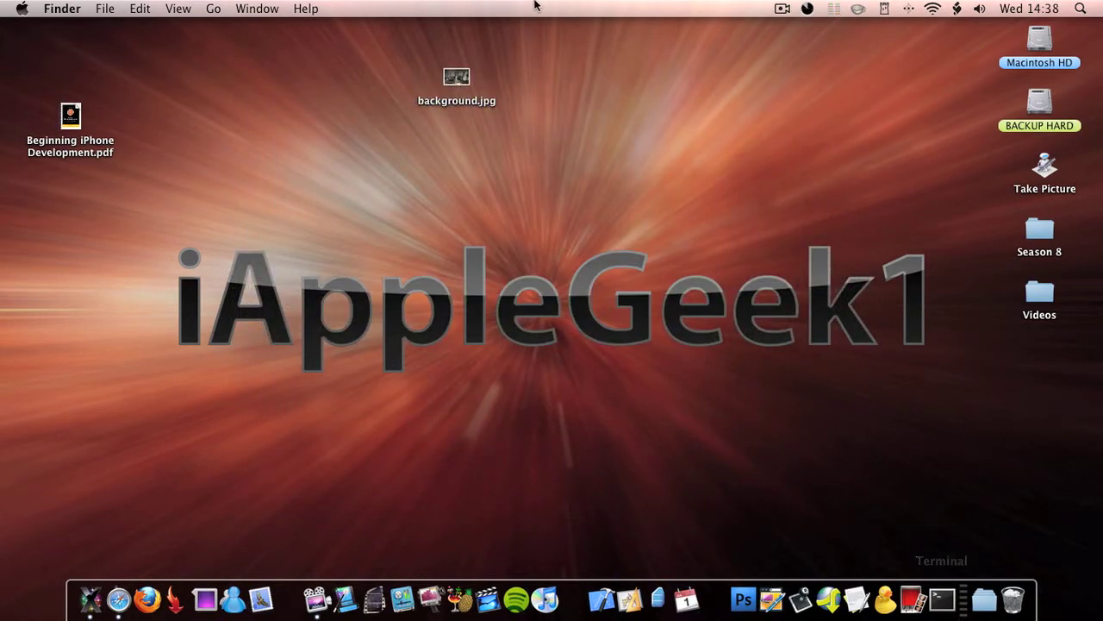
- Reposition background.jpg along the top of the desktop, ending on the left side
{"action": "left_click_drag", "start_coordinate": [822, 88], "coordinate": [628, 209]}
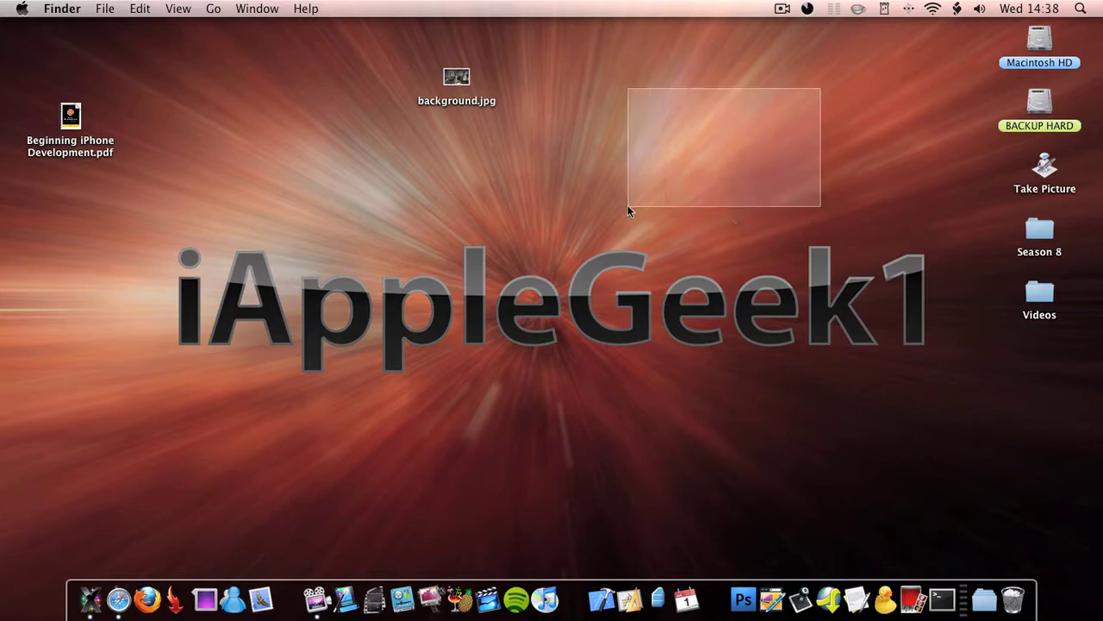
{"action": "left_click_drag", "start_coordinate": [457, 78], "coordinate": [699, 84]}
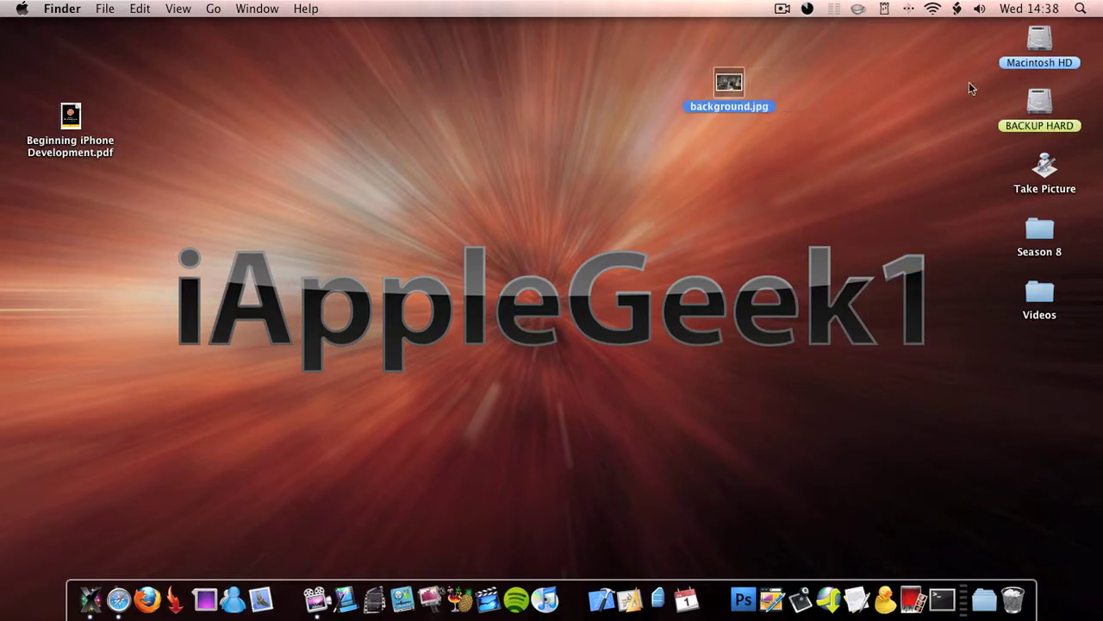
{"action": "left_click_drag", "start_coordinate": [269, 301], "coordinate": [487, 371]}
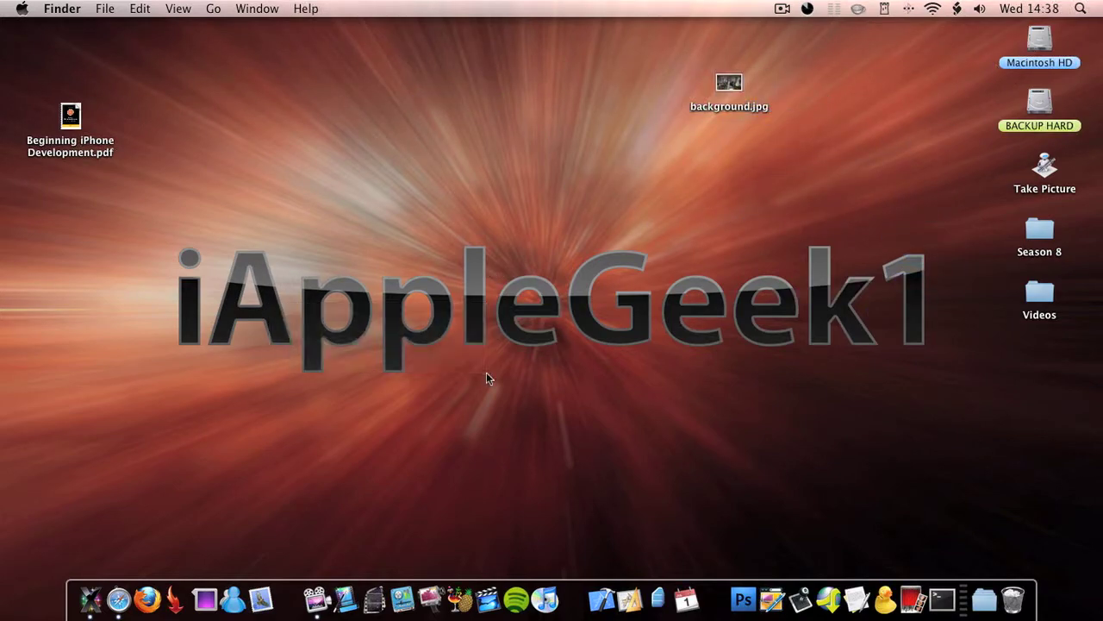
{"action": "left_click_drag", "start_coordinate": [738, 85], "coordinate": [69, 214]}
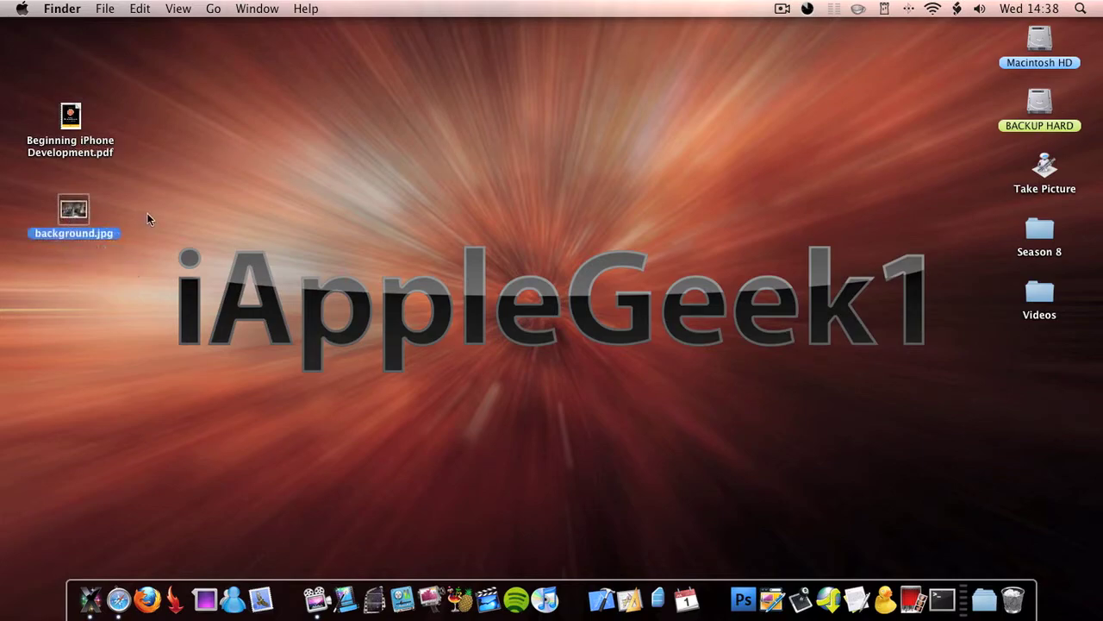
{"action": "left_click", "coordinate": [221, 252]}
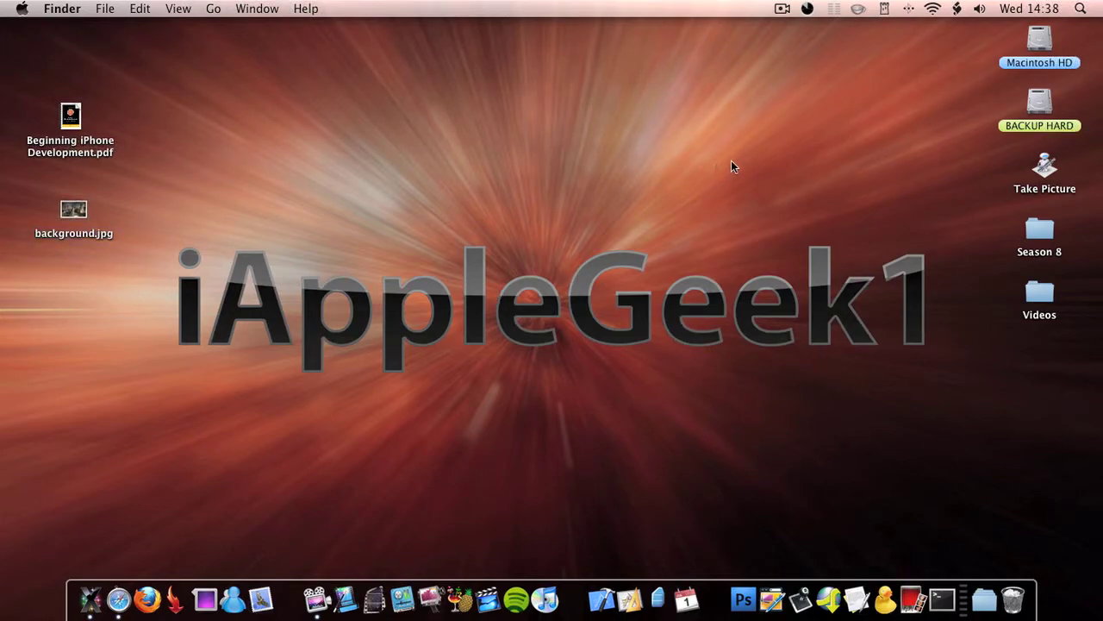
- Launch Disk Utility through Spotlight and start a new blank disk image
{"action": "left_click", "coordinate": [1080, 9]}
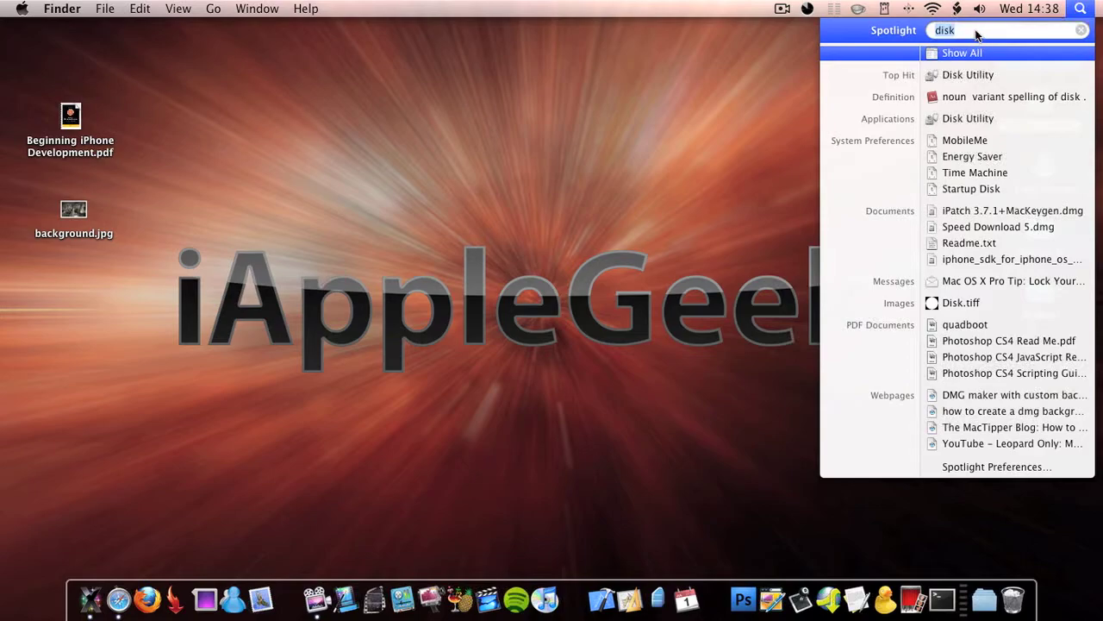
{"action": "left_click", "coordinate": [991, 75]}
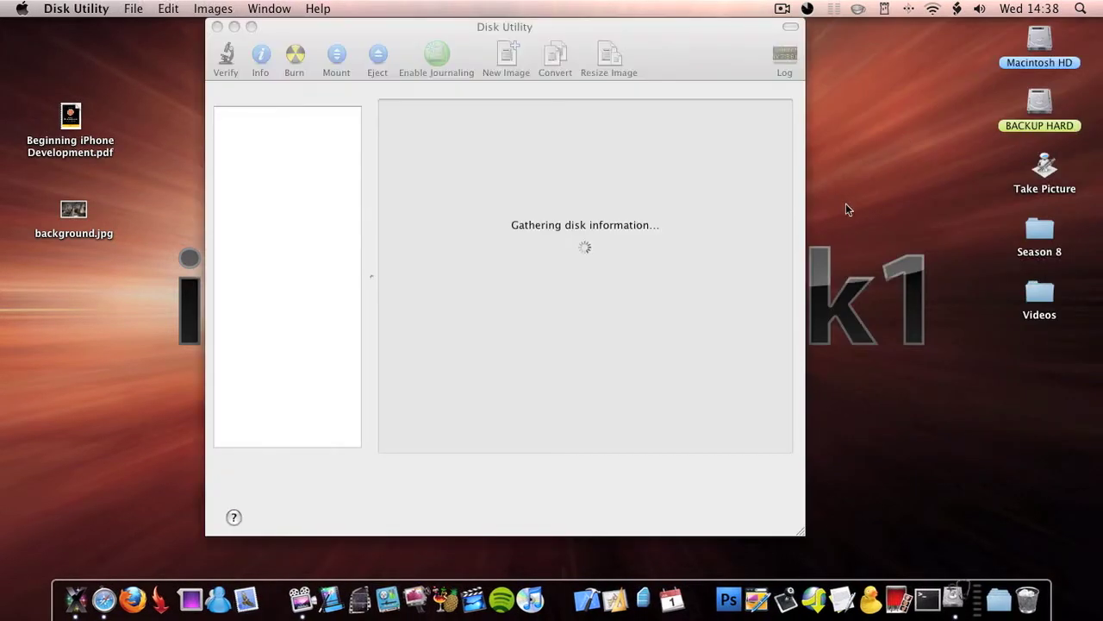
{"action": "left_click", "coordinate": [131, 8]}
{"action": "mouse_move", "coordinate": [186, 43]}
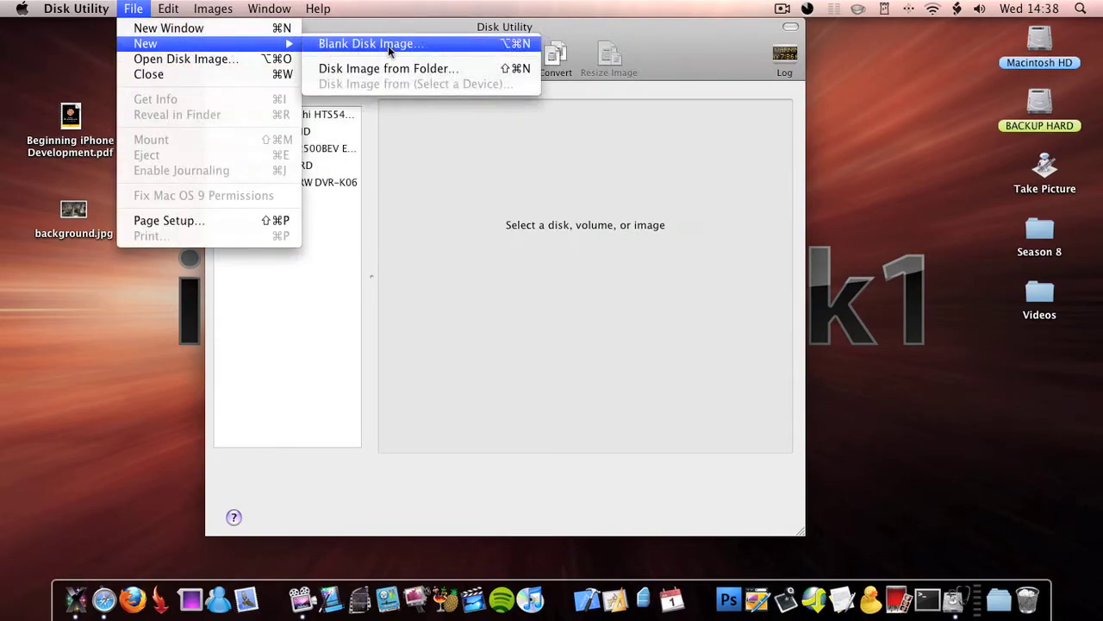
{"action": "left_click", "coordinate": [388, 44]}
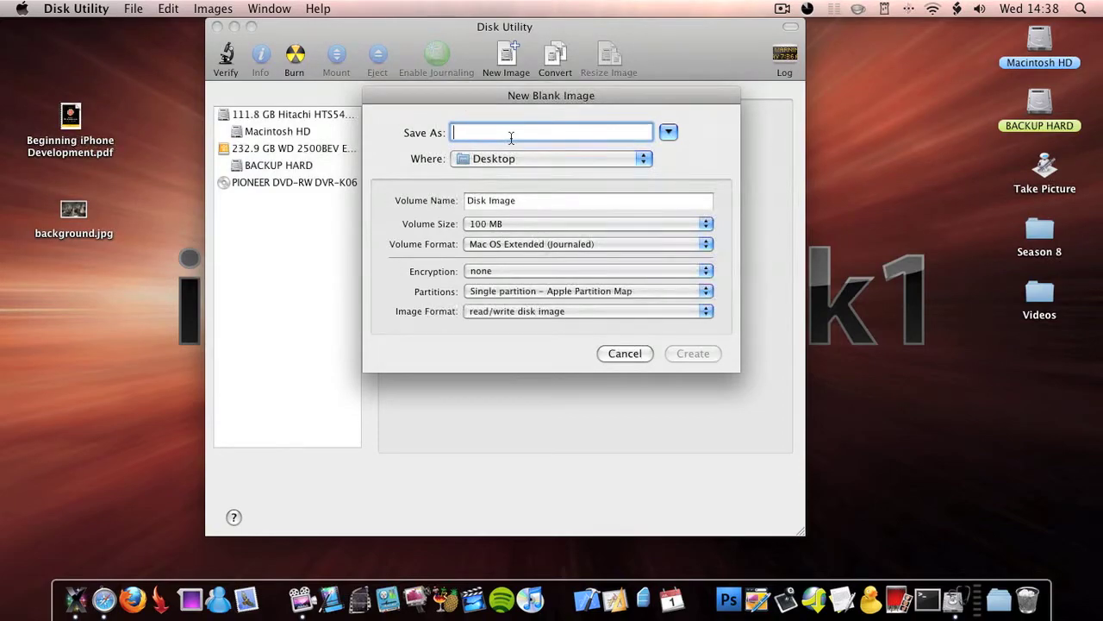
- Name the image file App and its volume App
{"action": "type", "text": "App"}
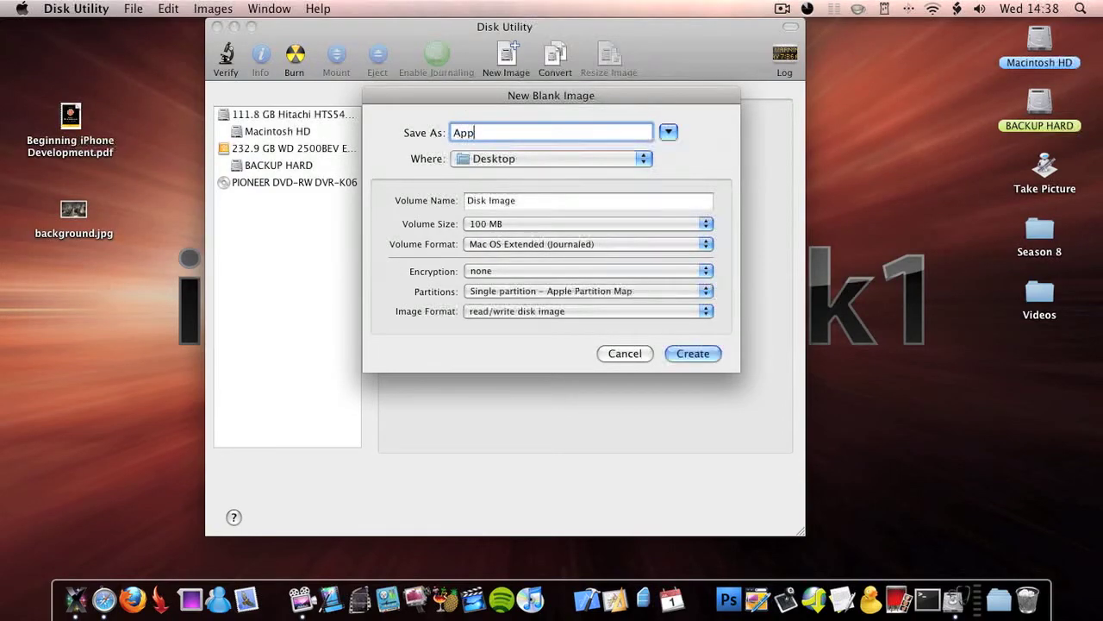
{"action": "key", "text": "Tab"}
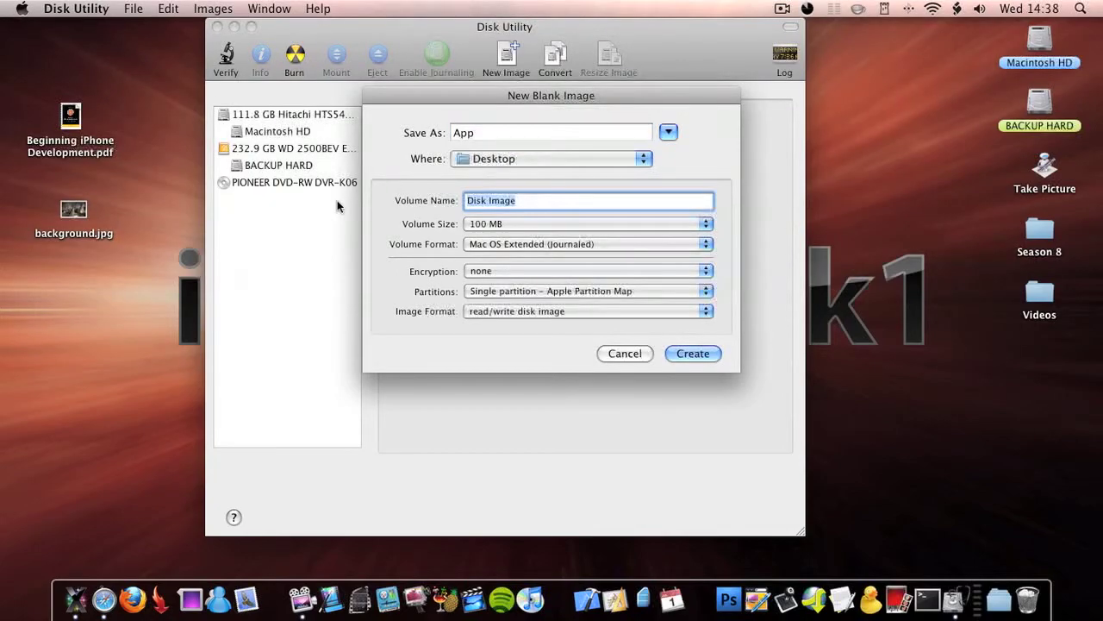
{"action": "type", "text": "App"}
{"action": "key", "text": "super+a"}
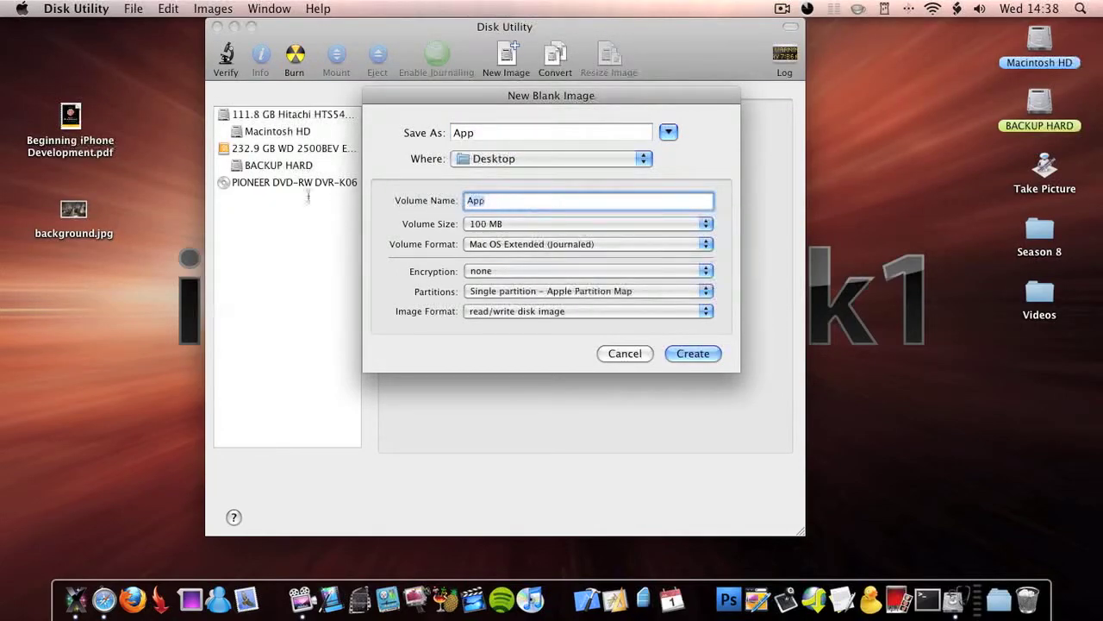
- Look through the volume size choices and the custom size unit, keeping MB
{"action": "left_click", "coordinate": [512, 223]}
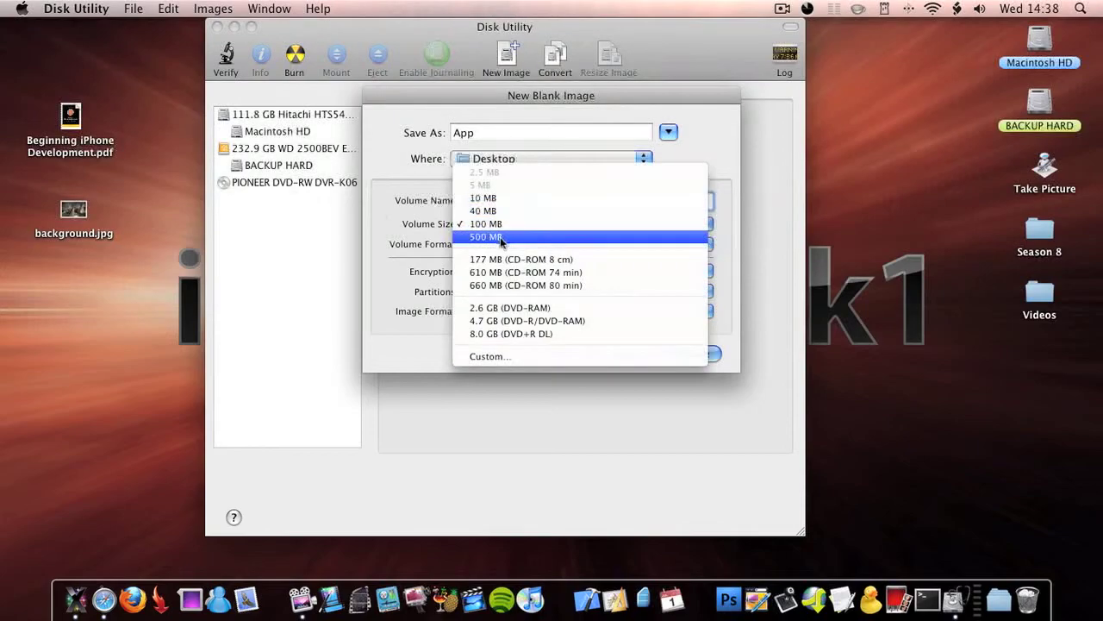
{"action": "left_click", "coordinate": [420, 197]}
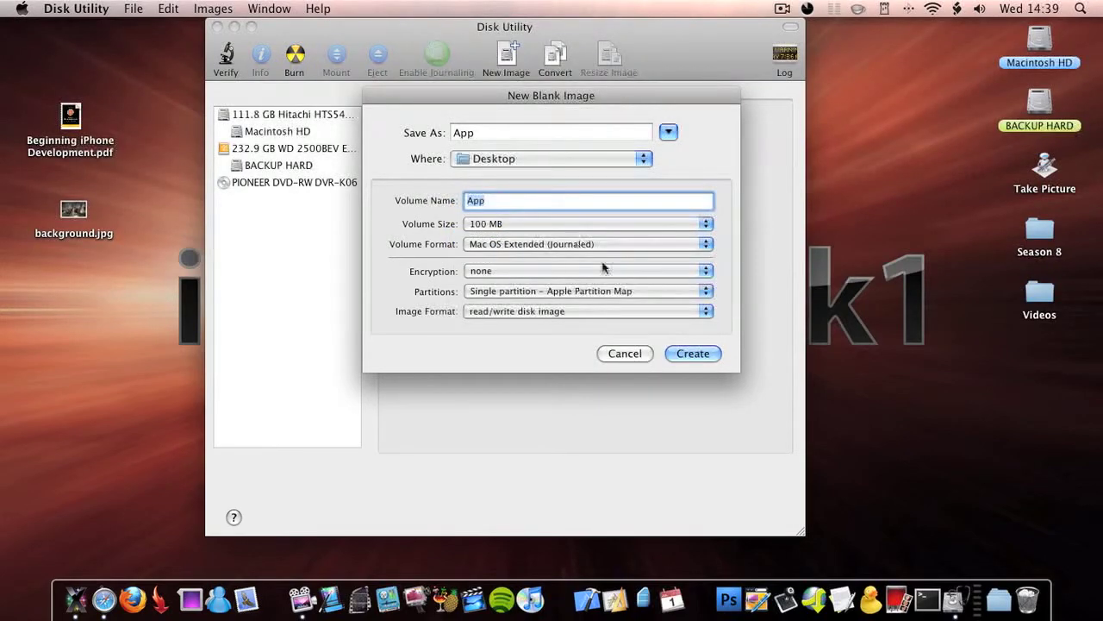
{"action": "left_click", "coordinate": [595, 224]}
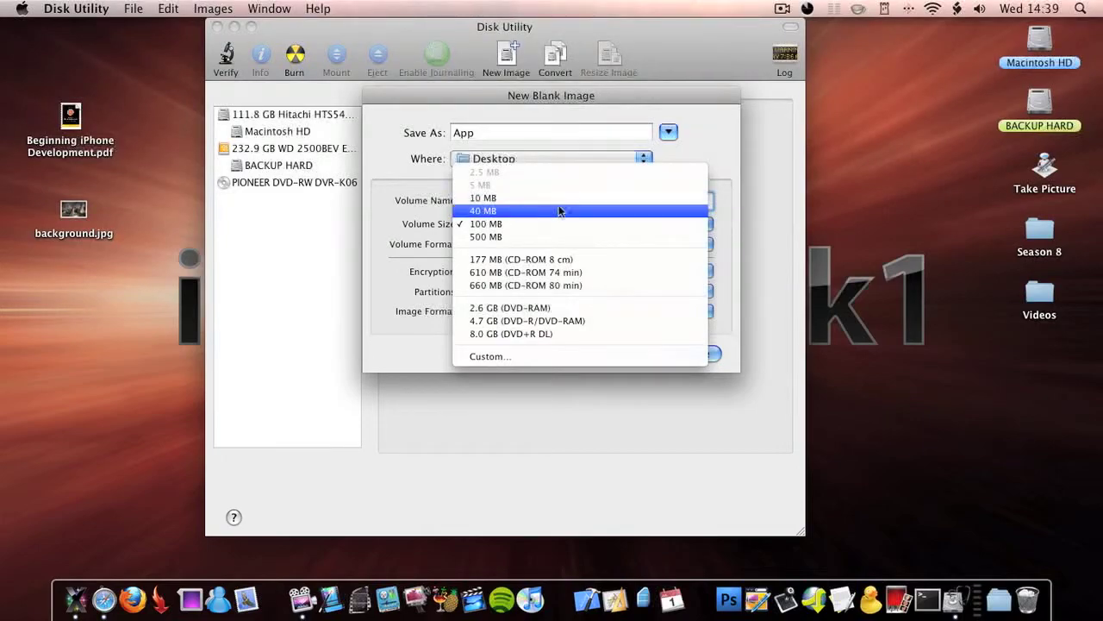
{"action": "left_click", "coordinate": [525, 356]}
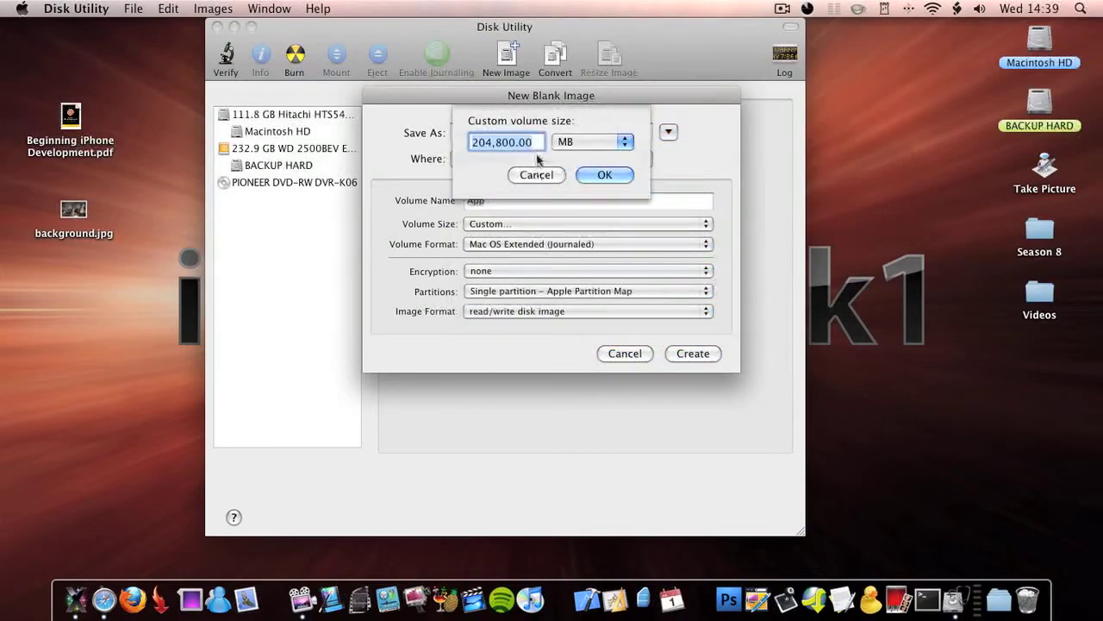
{"action": "left_click", "coordinate": [598, 143]}
{"action": "left_click", "coordinate": [595, 142]}
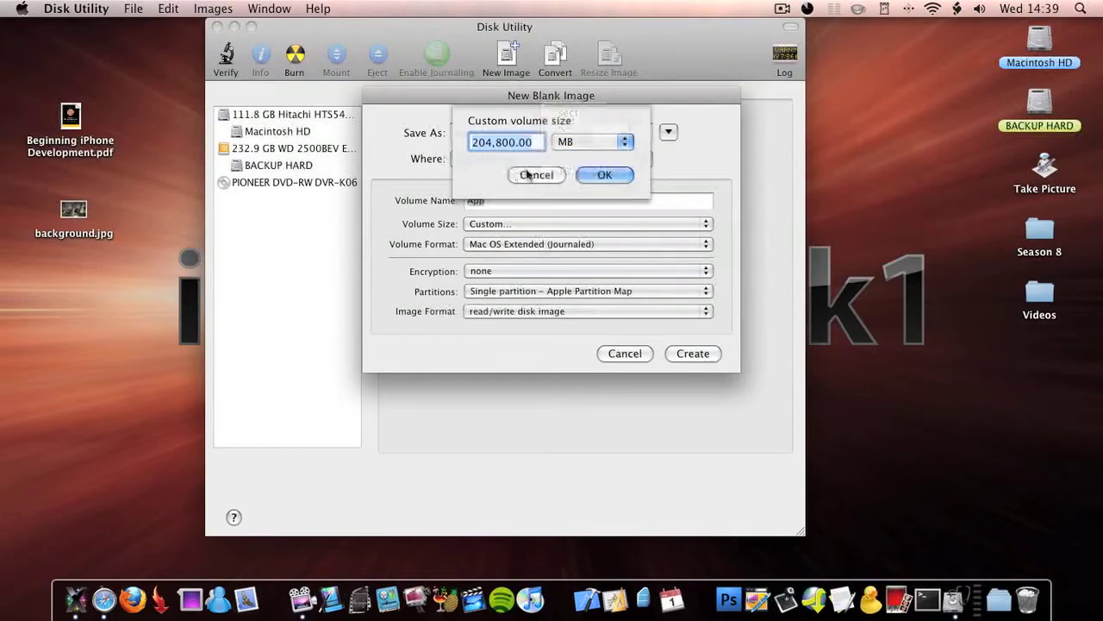
{"action": "left_click", "coordinate": [534, 174]}
- Set a custom 30 MB volume size and create App.dmg
{"action": "left_click", "coordinate": [557, 226]}
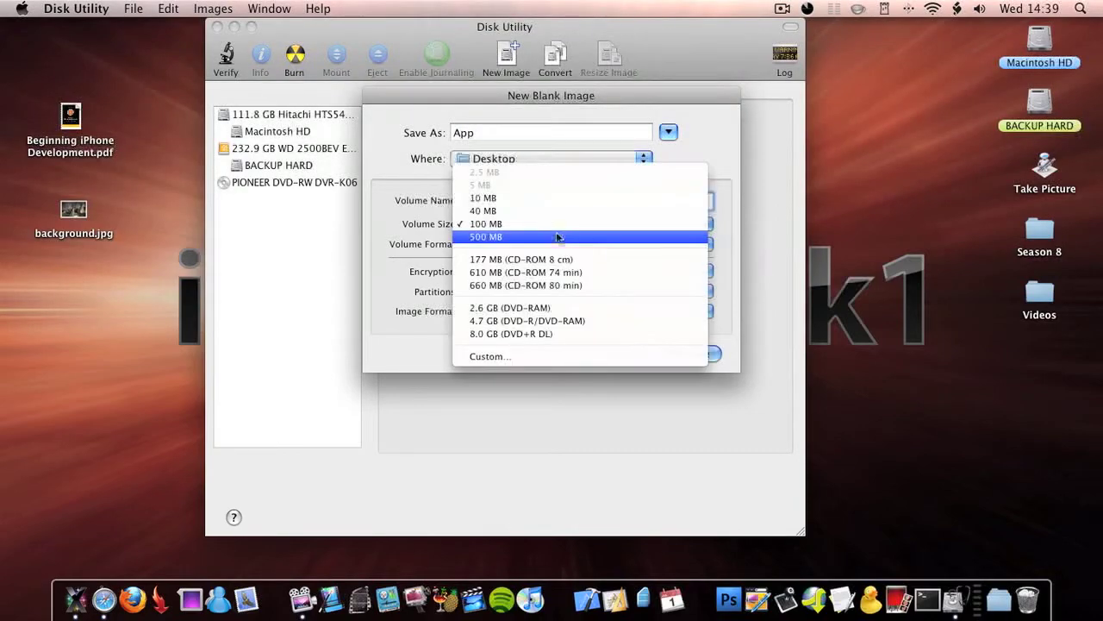
{"action": "left_click", "coordinate": [517, 356]}
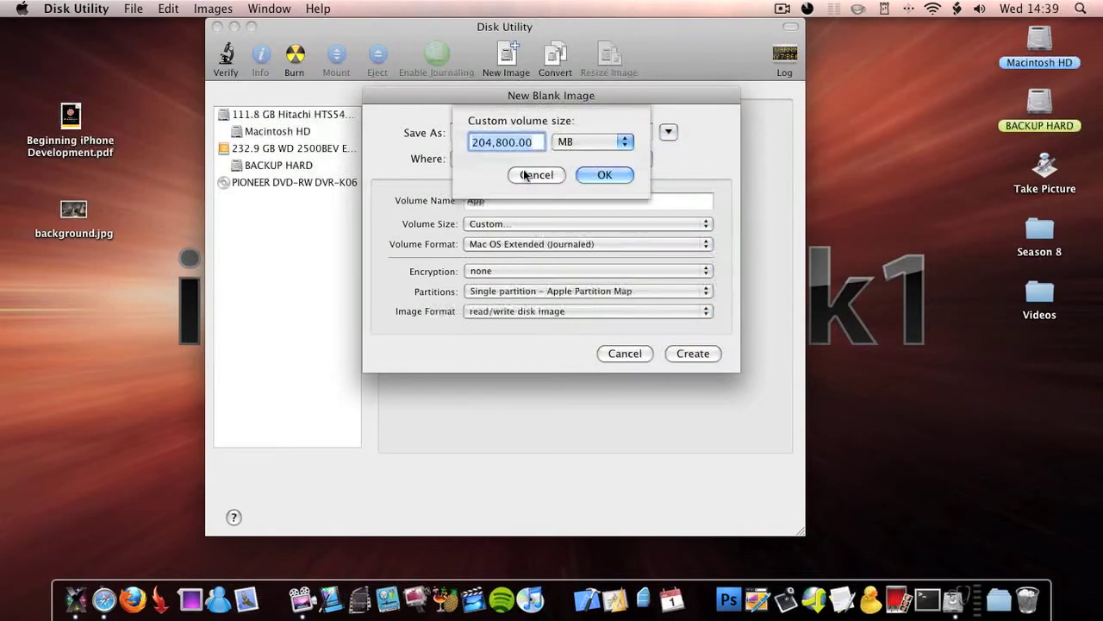
{"action": "type", "text": "30"}
{"action": "key", "text": "Return"}
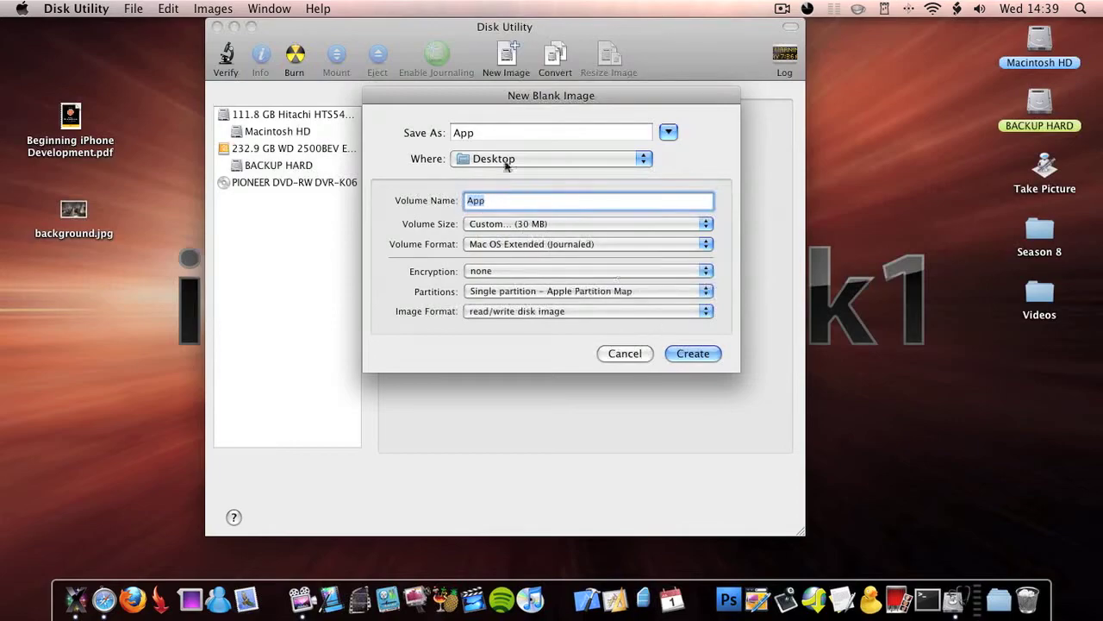
{"action": "left_click", "coordinate": [695, 354]}
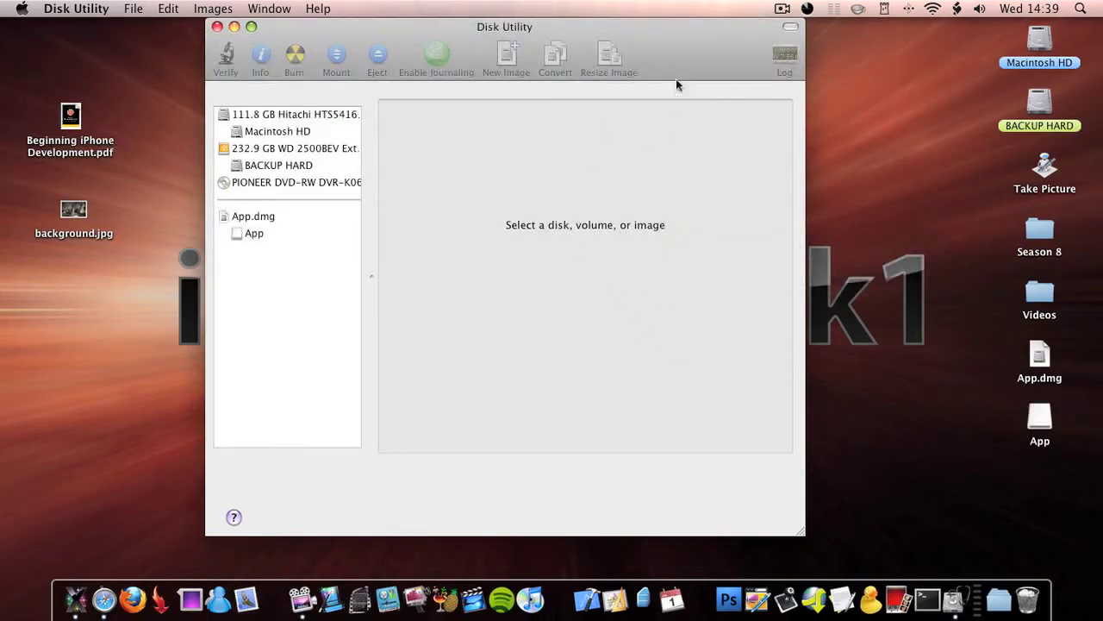
{"action": "left_click_drag", "start_coordinate": [677, 79], "coordinate": [632, 59]}
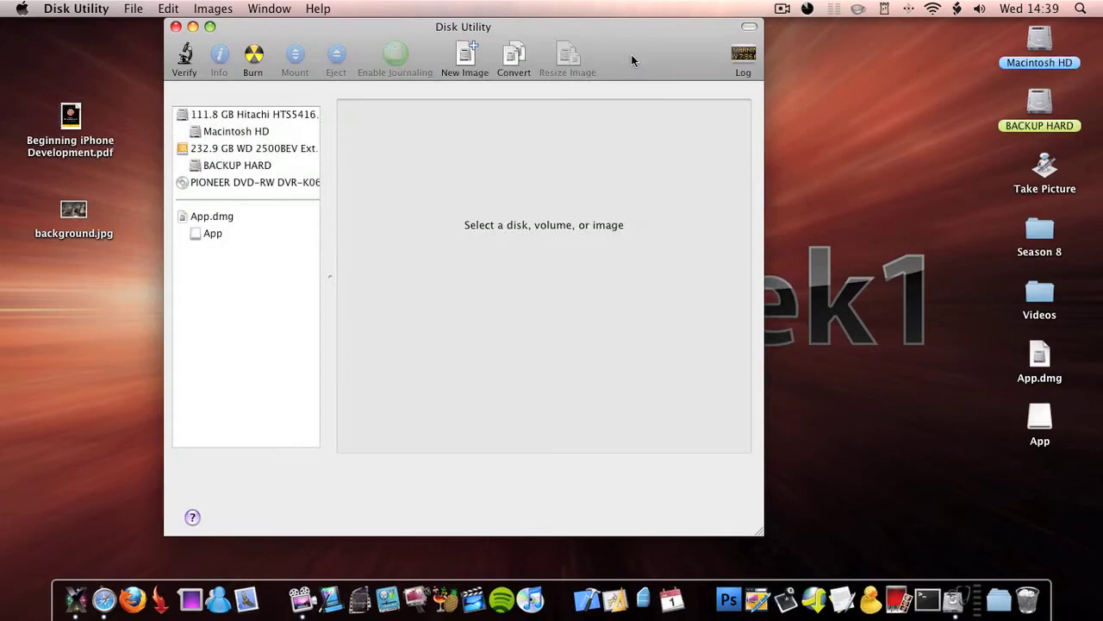
- Minimize Disk Utility, open the App volume, and copy background.jpg into it
{"action": "key", "text": "super+m"}
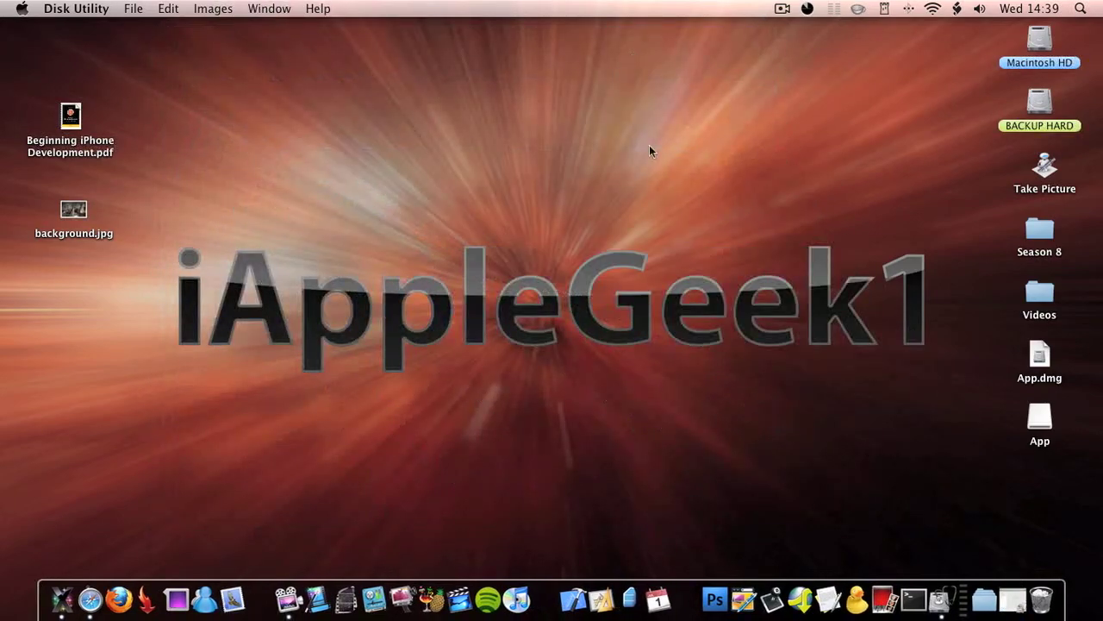
{"action": "double_click", "coordinate": [1035, 413]}
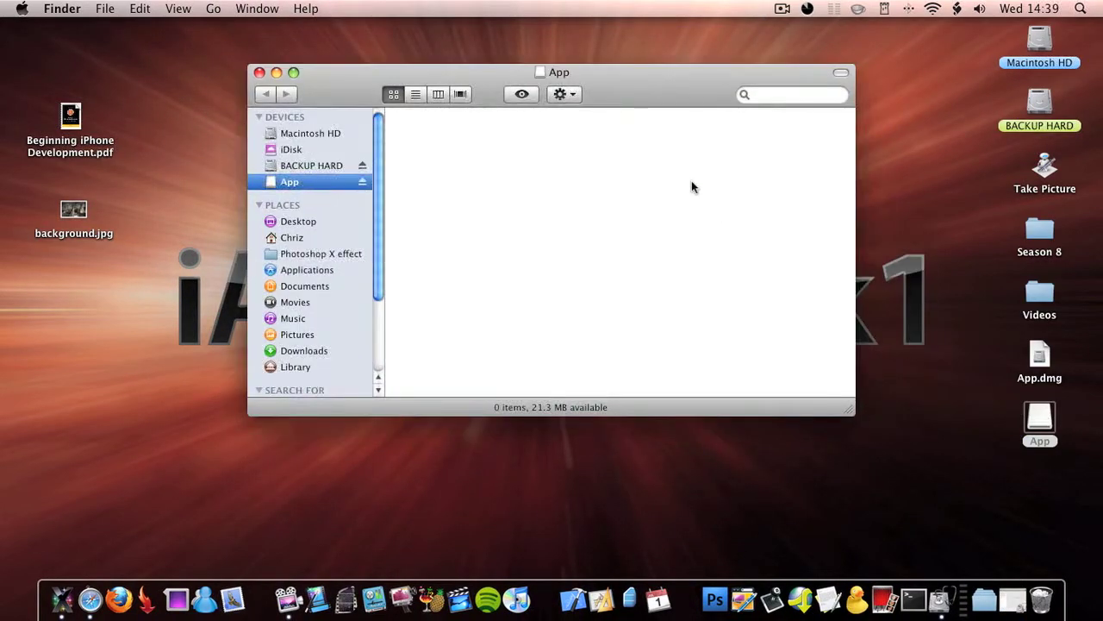
{"action": "left_click_drag", "start_coordinate": [586, 101], "coordinate": [457, 49]}
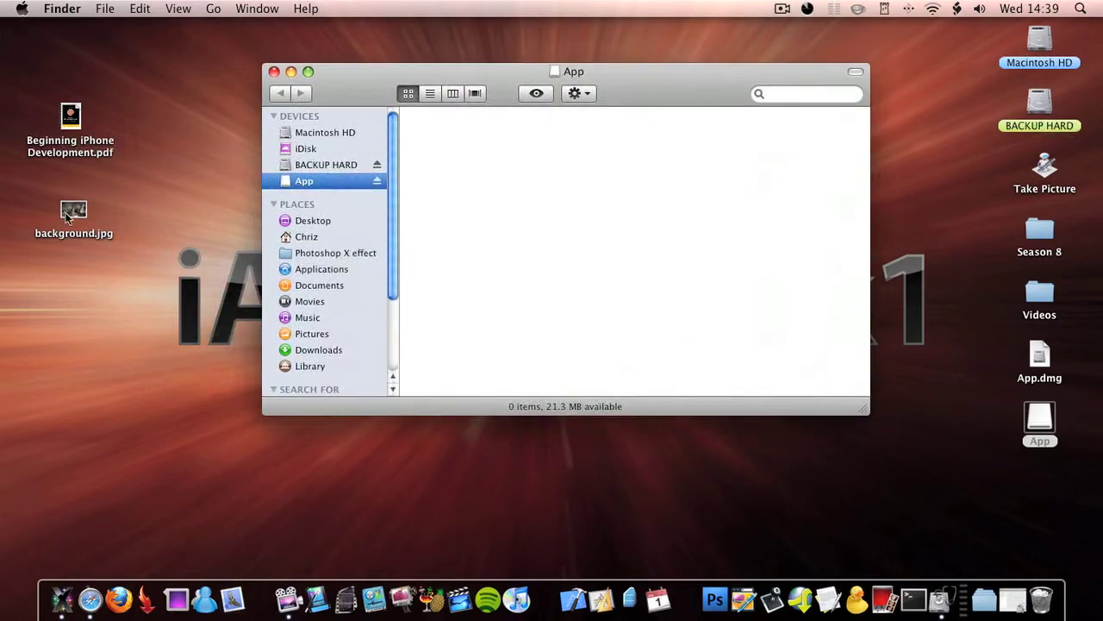
{"action": "left_click_drag", "start_coordinate": [68, 217], "coordinate": [545, 145]}
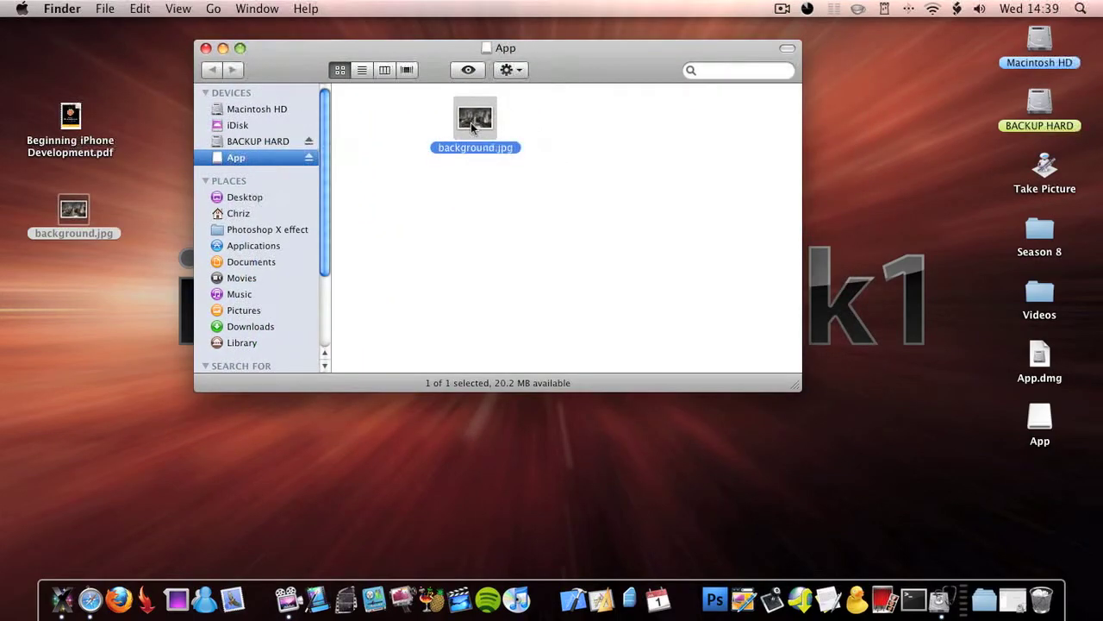
- Create a background.jpg alias and place it beside the original file
{"action": "left_click_drag", "start_coordinate": [471, 128], "coordinate": [559, 126]}
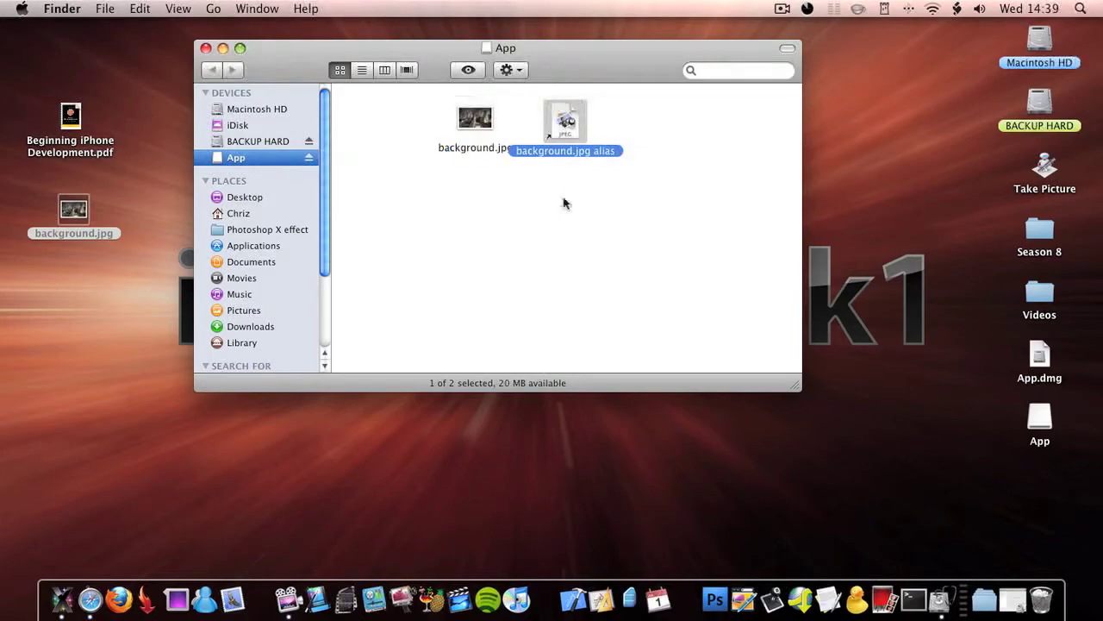
{"action": "left_click", "coordinate": [567, 203]}
{"action": "left_click", "coordinate": [488, 129]}
{"action": "left_click", "coordinate": [520, 197]}
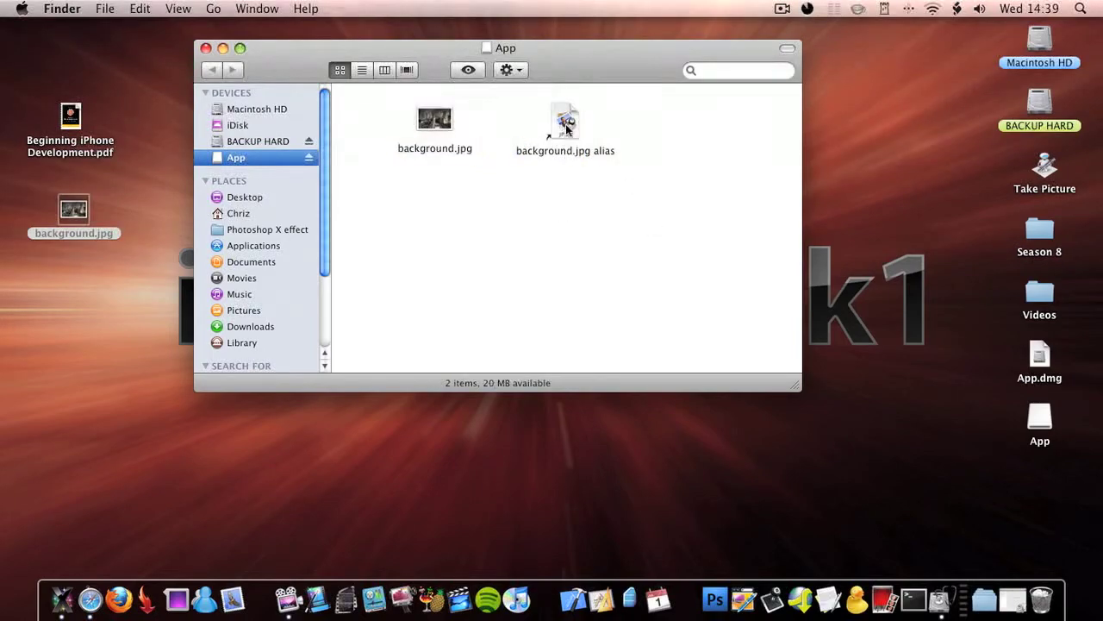
{"action": "left_click_drag", "start_coordinate": [562, 129], "coordinate": [555, 125]}
{"action": "left_click", "coordinate": [559, 192]}
{"action": "left_click", "coordinate": [562, 130]}
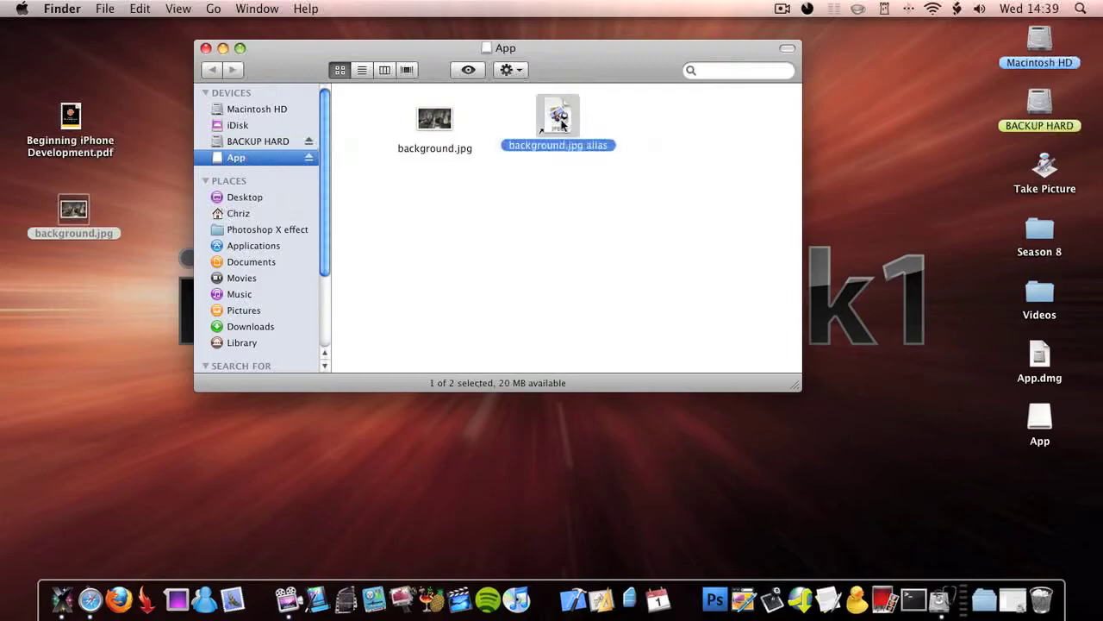
{"action": "left_click", "coordinate": [441, 123]}
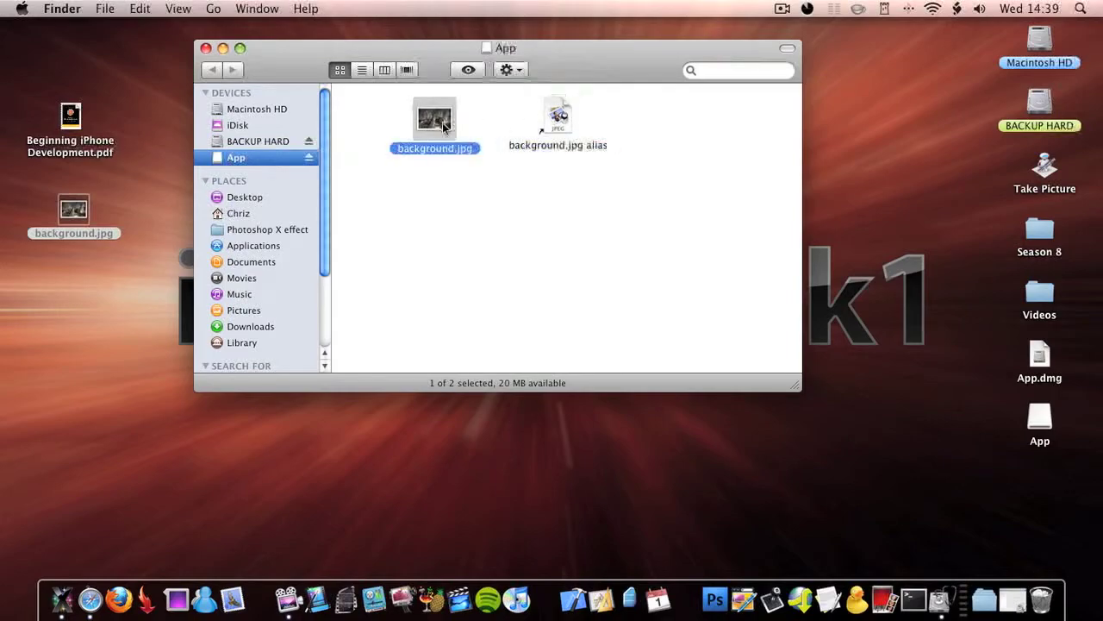
- Open background.jpg to check the photo, then view its context actions
{"action": "double_click", "coordinate": [558, 118]}
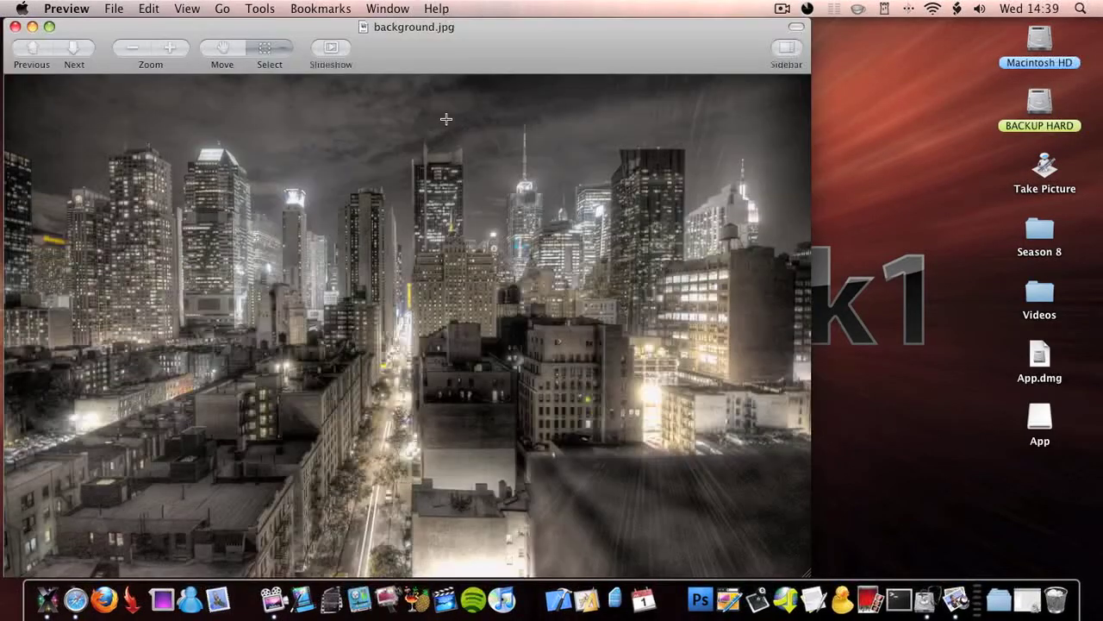
{"action": "key", "text": "super+q"}
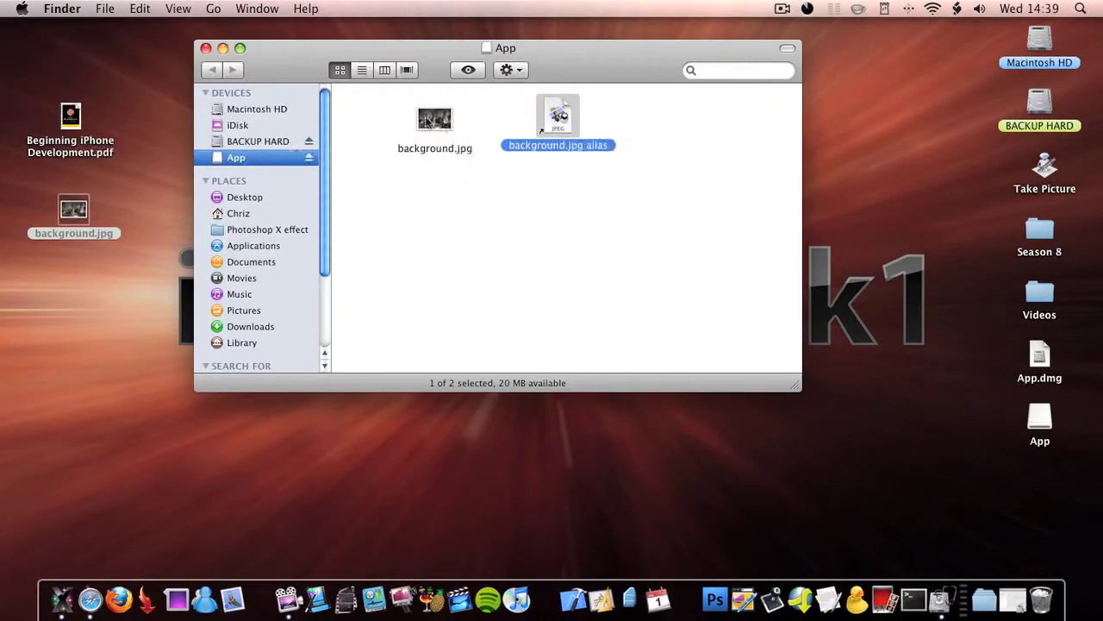
{"action": "right_click", "coordinate": [425, 121]}
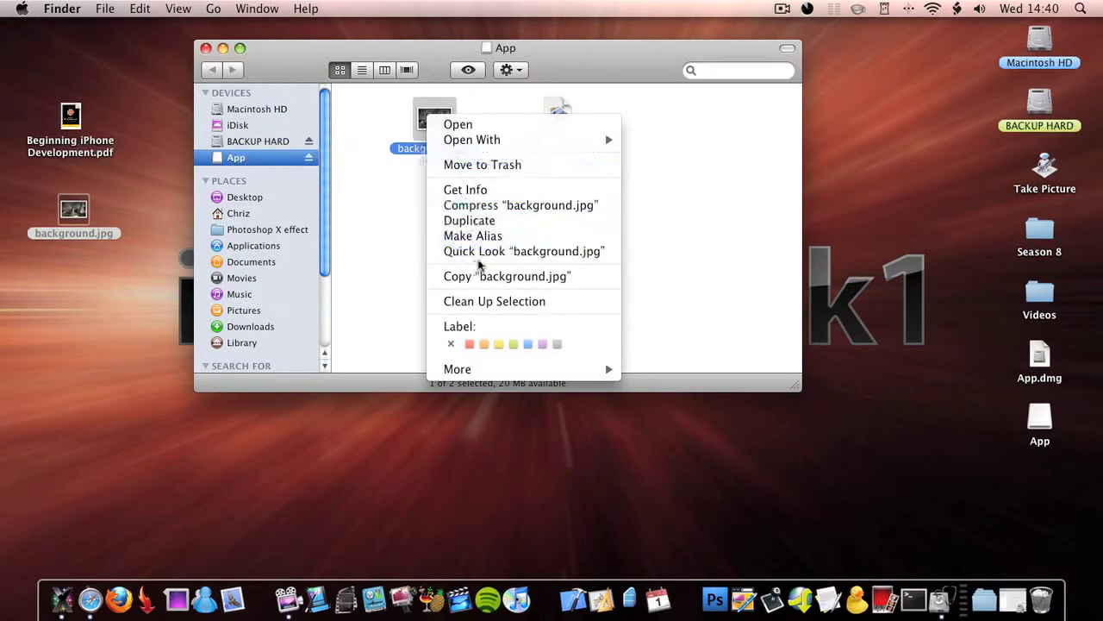
{"action": "left_click", "coordinate": [487, 234]}
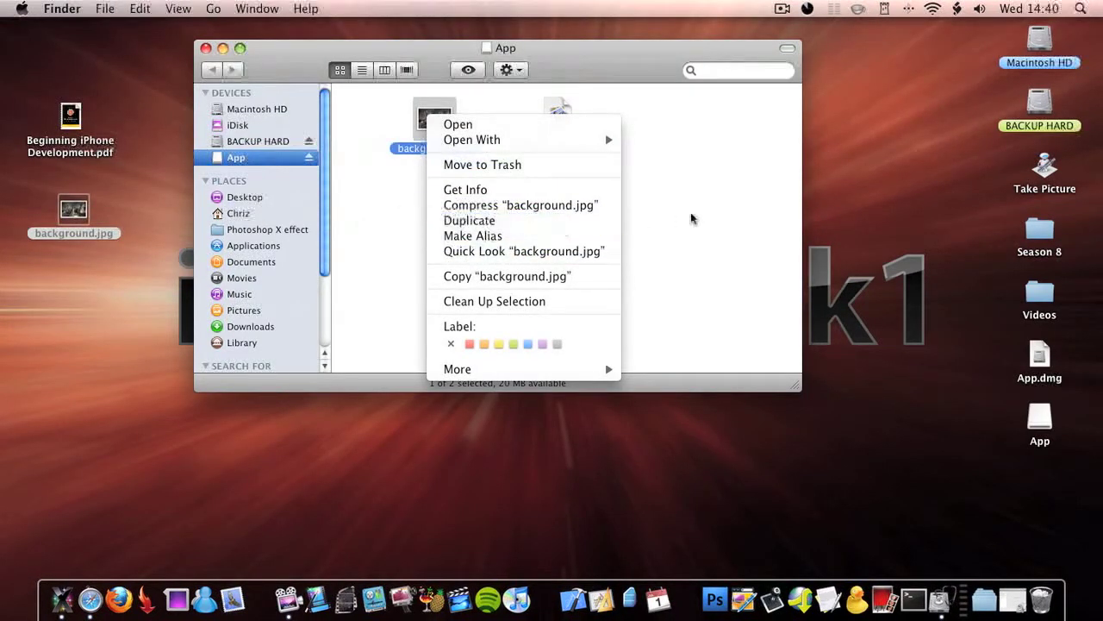
{"action": "left_click", "coordinate": [915, 610]}
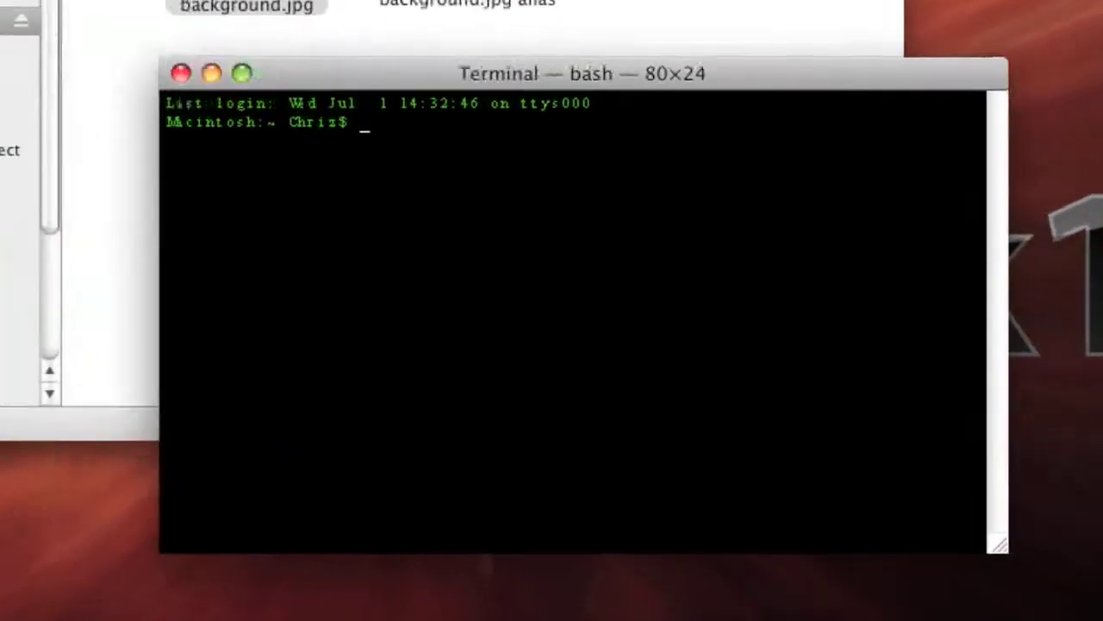
- Run cd /volumes/App, then mv background.jpg .background.jpg to hide the picture
{"action": "type", "text": "cd /"}
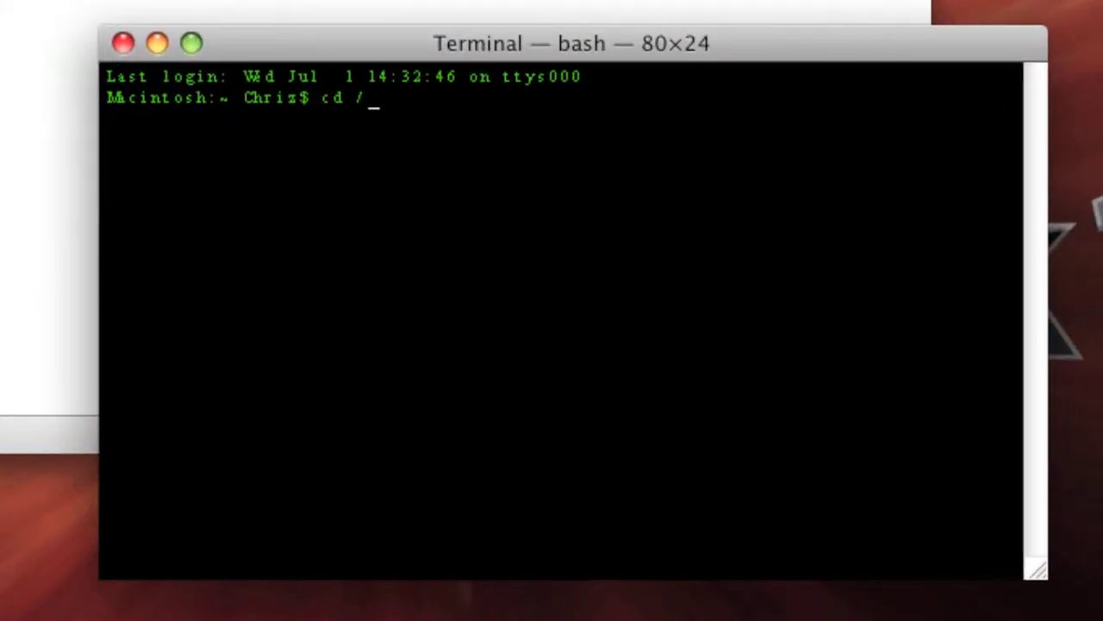
{"action": "type", "text": "volumes/"}
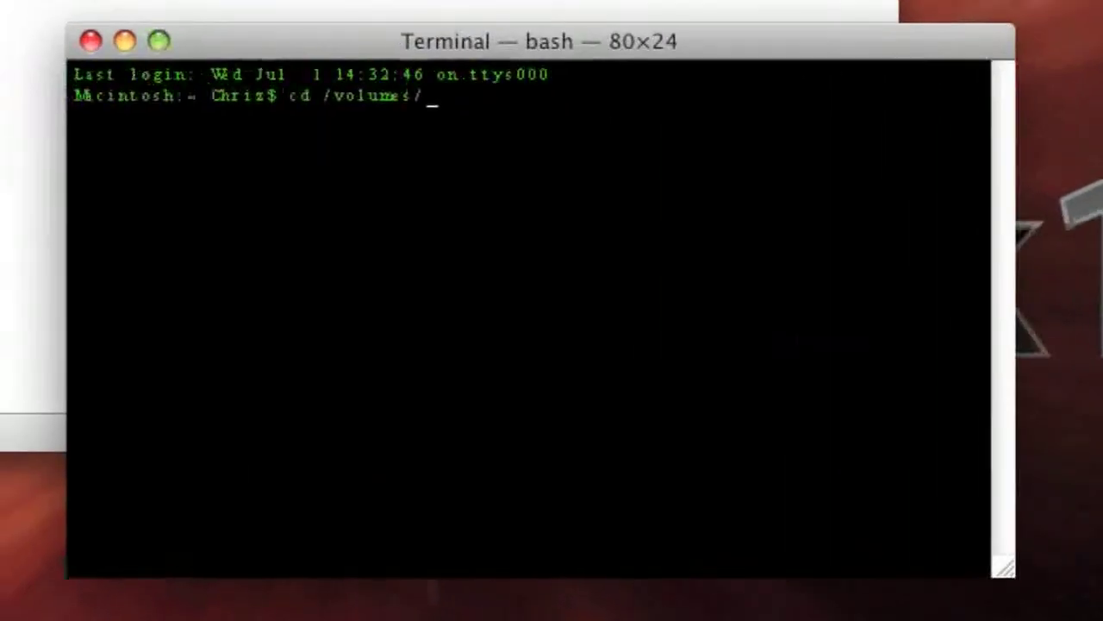
{"action": "type", "text": "pp"}
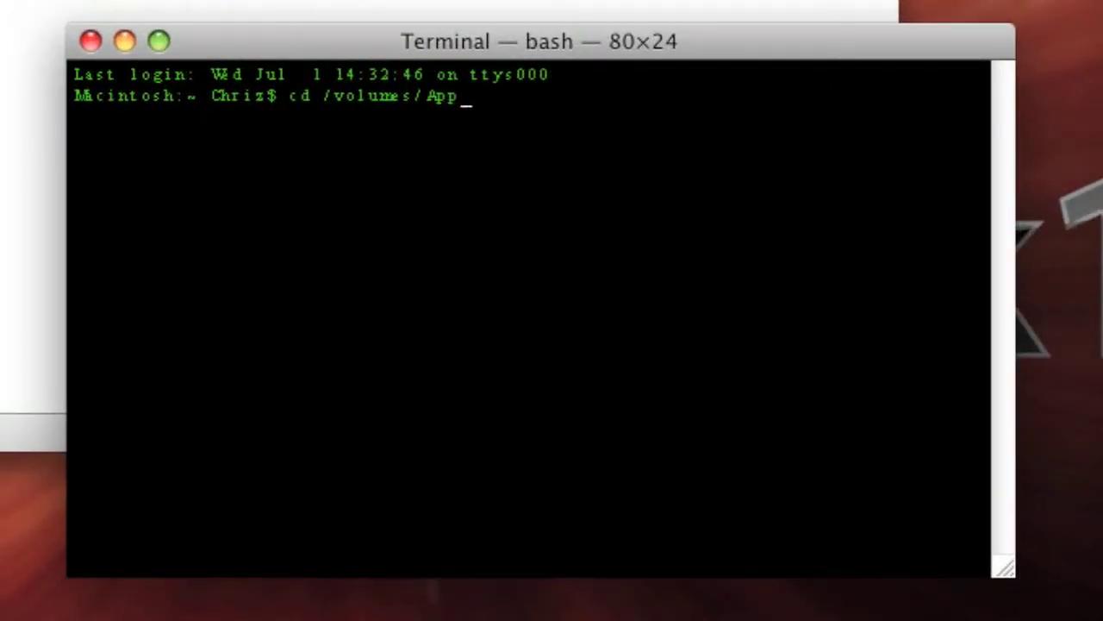
{"action": "key", "text": "Return"}
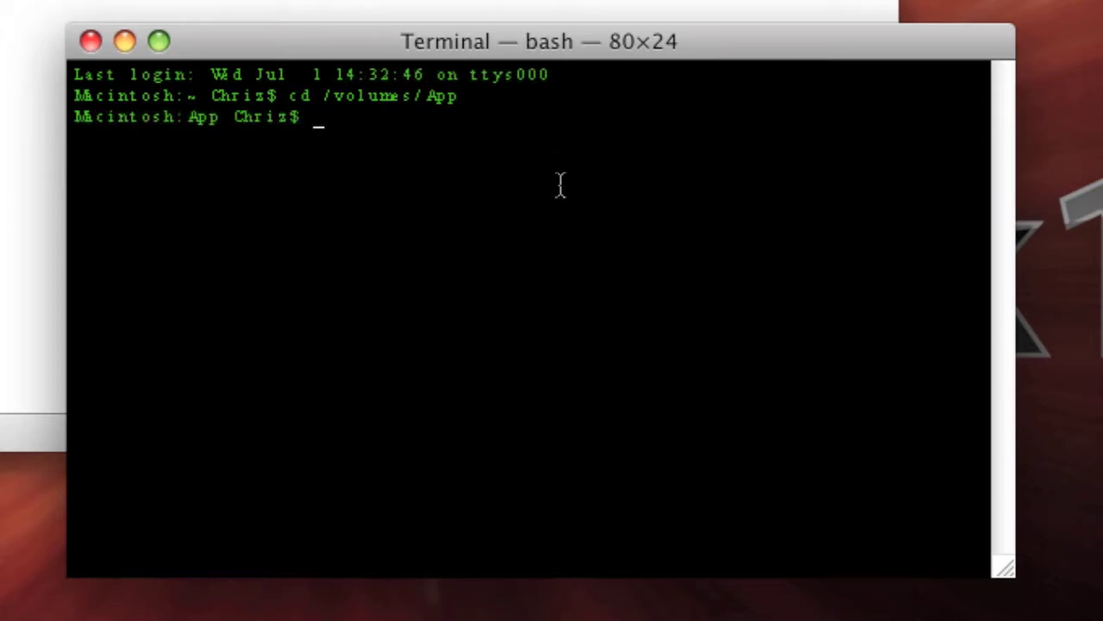
{"action": "type", "text": "mv background.jp"}
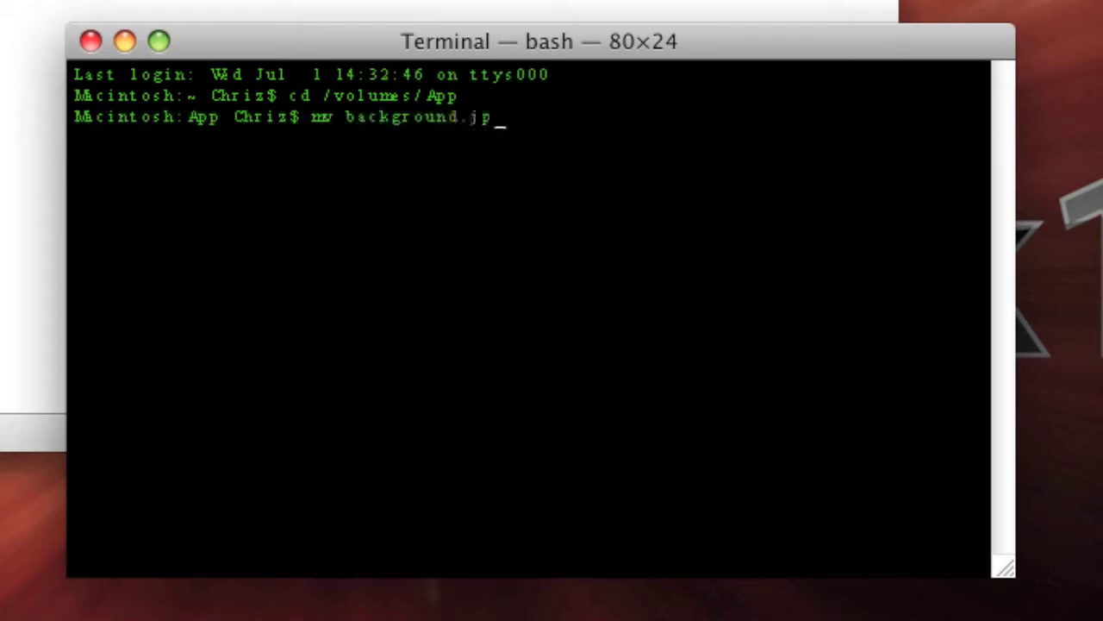
{"action": "type", "text": "g .background.j"}
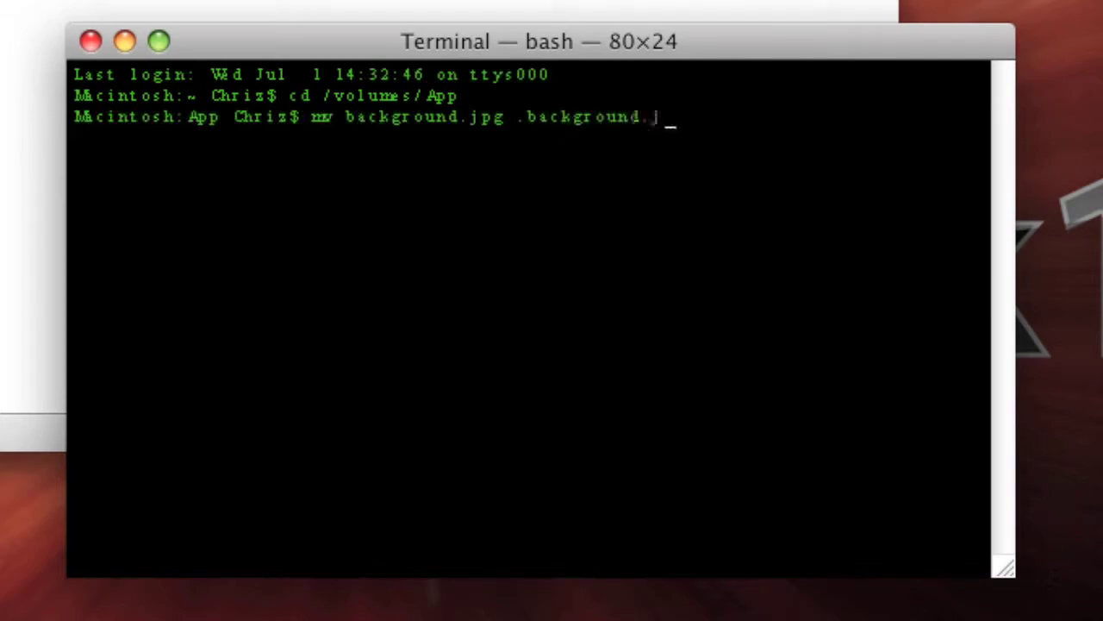
{"action": "type", "text": "pg"}
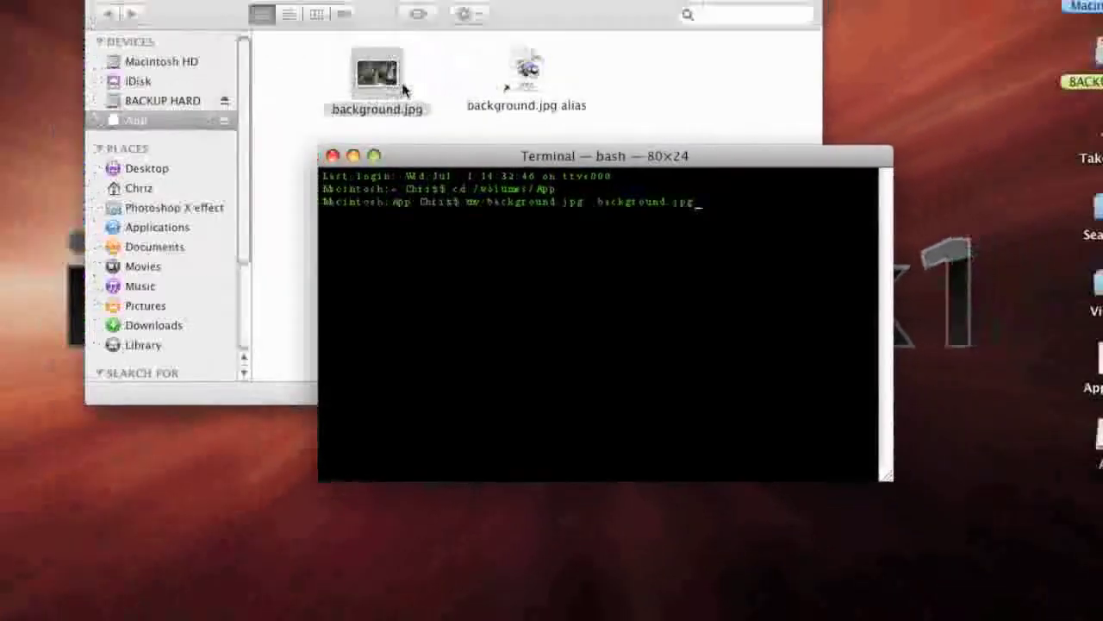
{"action": "key", "text": "Return"}
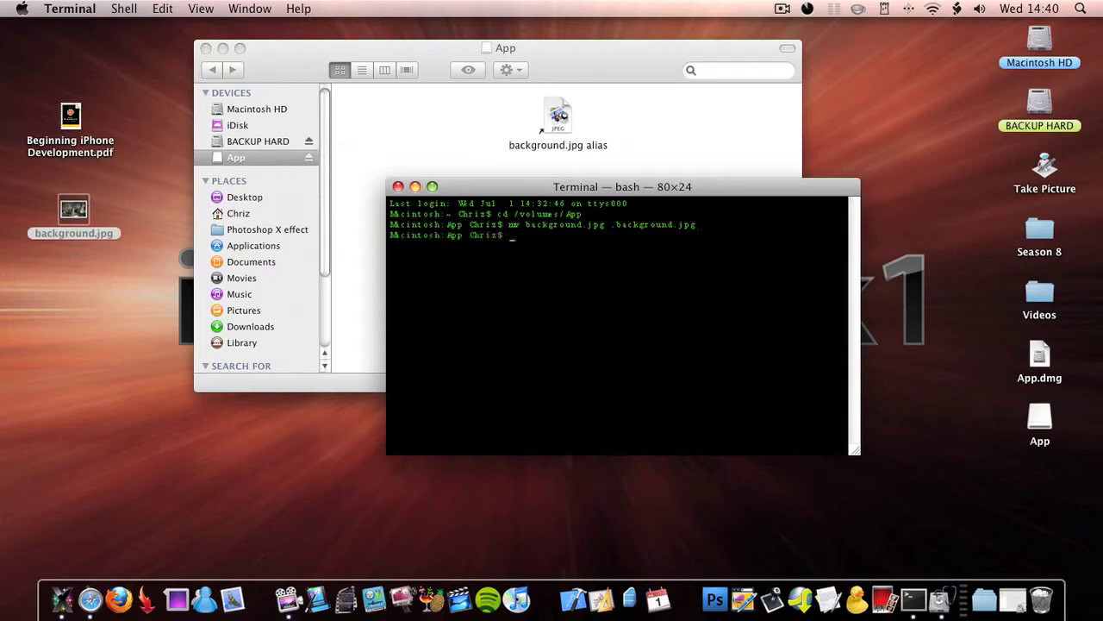
- Confirm the background.jpg alias opens the city photo, then quit Terminal
{"action": "left_click", "coordinate": [457, 120]}
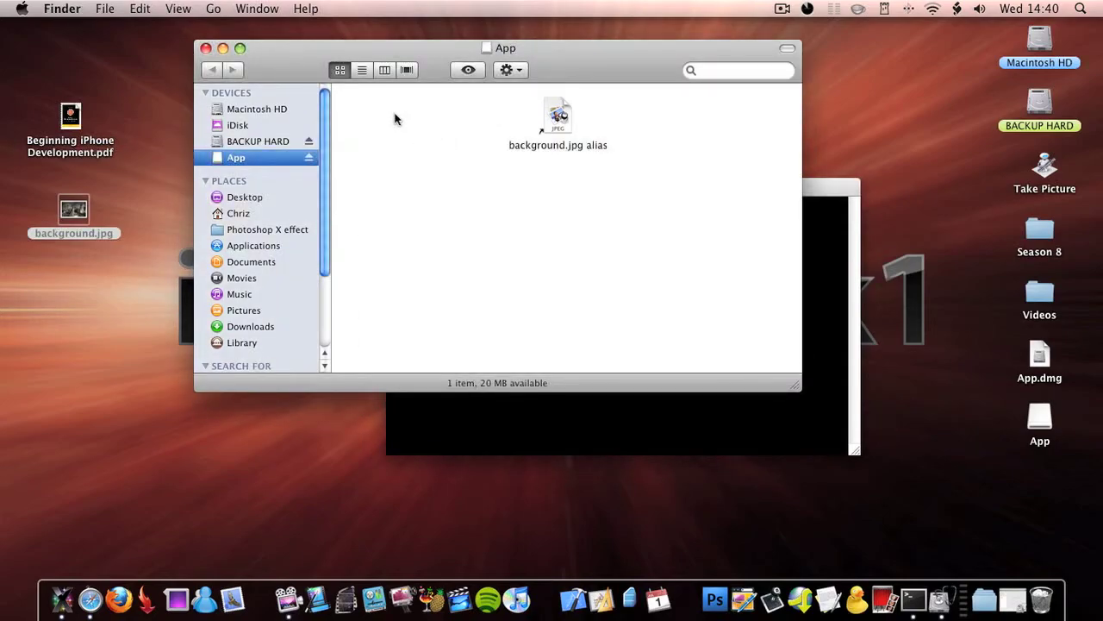
{"action": "left_click", "coordinate": [563, 116]}
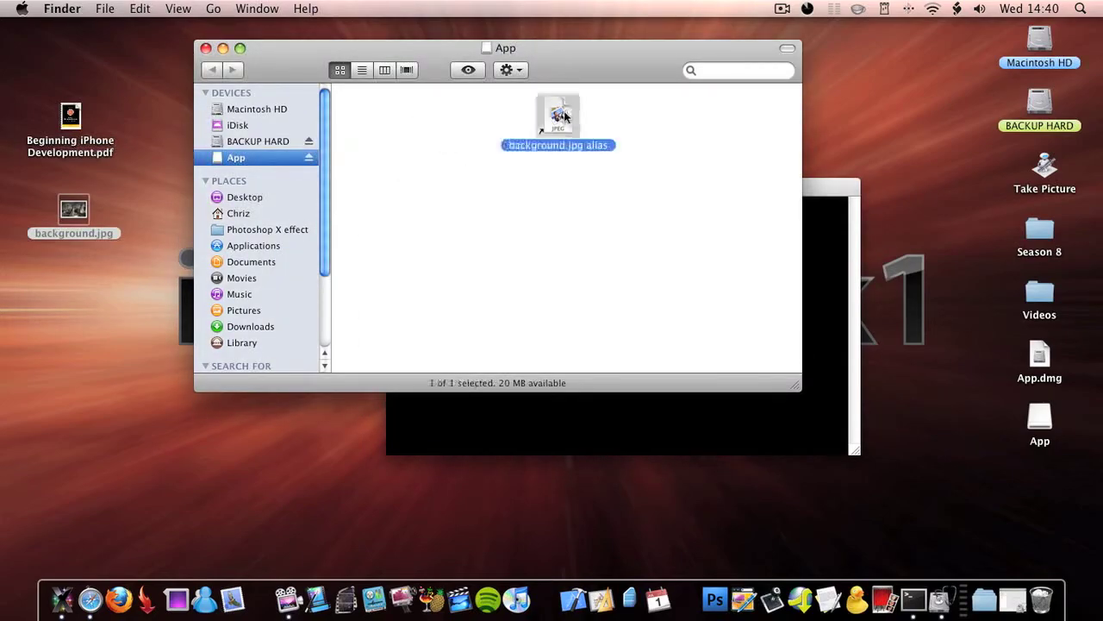
{"action": "double_click", "coordinate": [564, 116]}
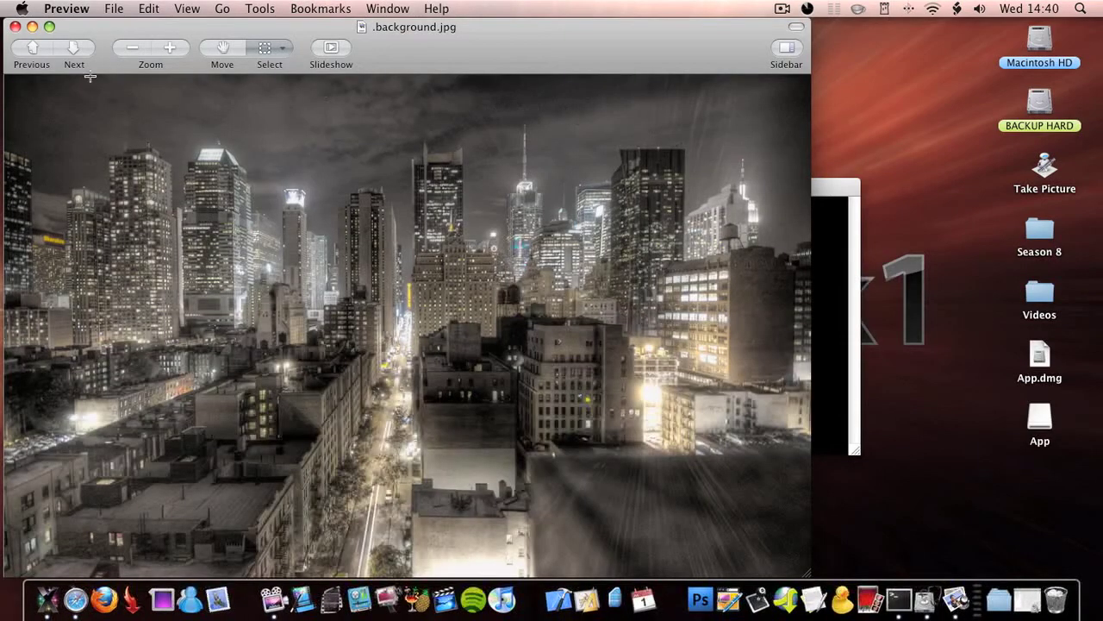
{"action": "key", "text": "super+q"}
{"action": "left_click", "coordinate": [569, 382]}
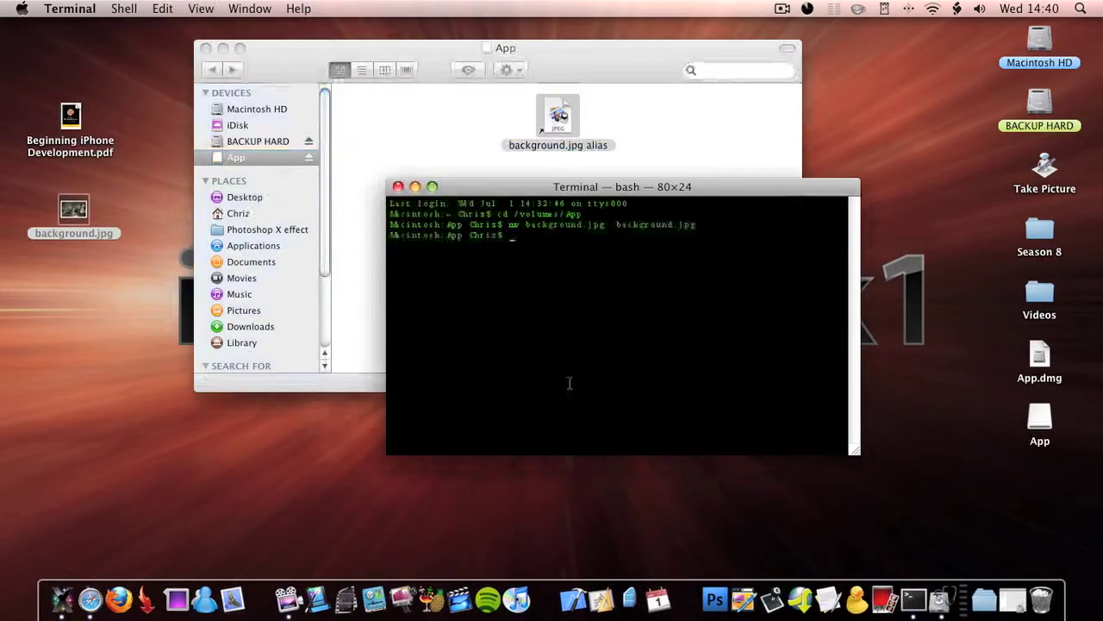
{"action": "key", "text": "super+q"}
- Shift the App window slightly left and show its View Options
{"action": "left_click_drag", "start_coordinate": [470, 268], "coordinate": [578, 341]}
{"action": "left_click_drag", "start_coordinate": [300, 69], "coordinate": [240, 80]}
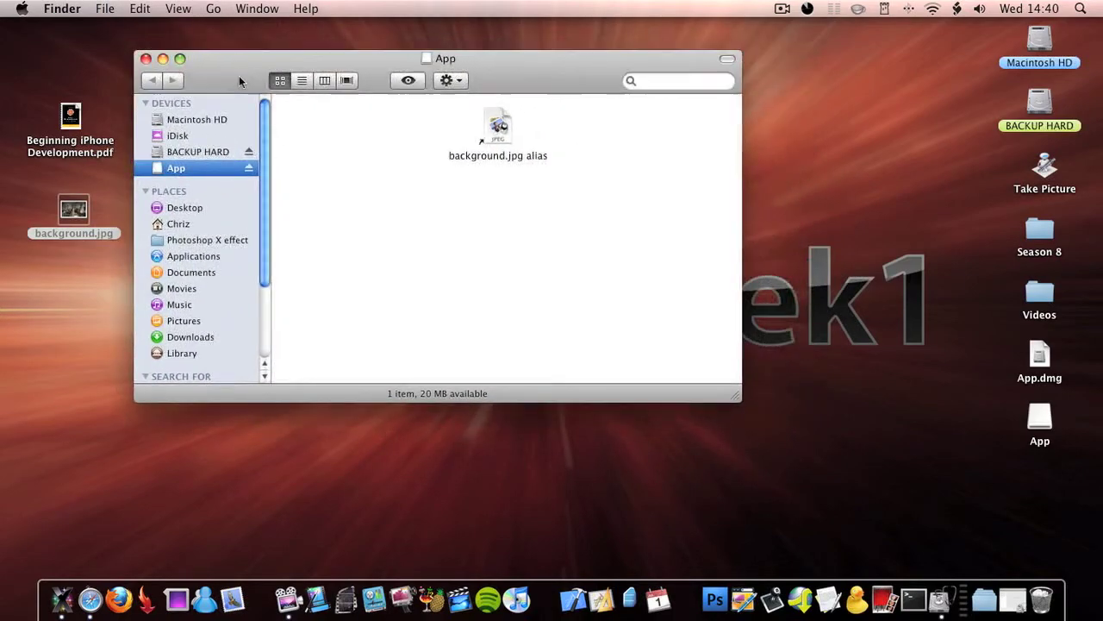
{"action": "left_click", "coordinate": [169, 8]}
{"action": "left_click", "coordinate": [248, 219]}
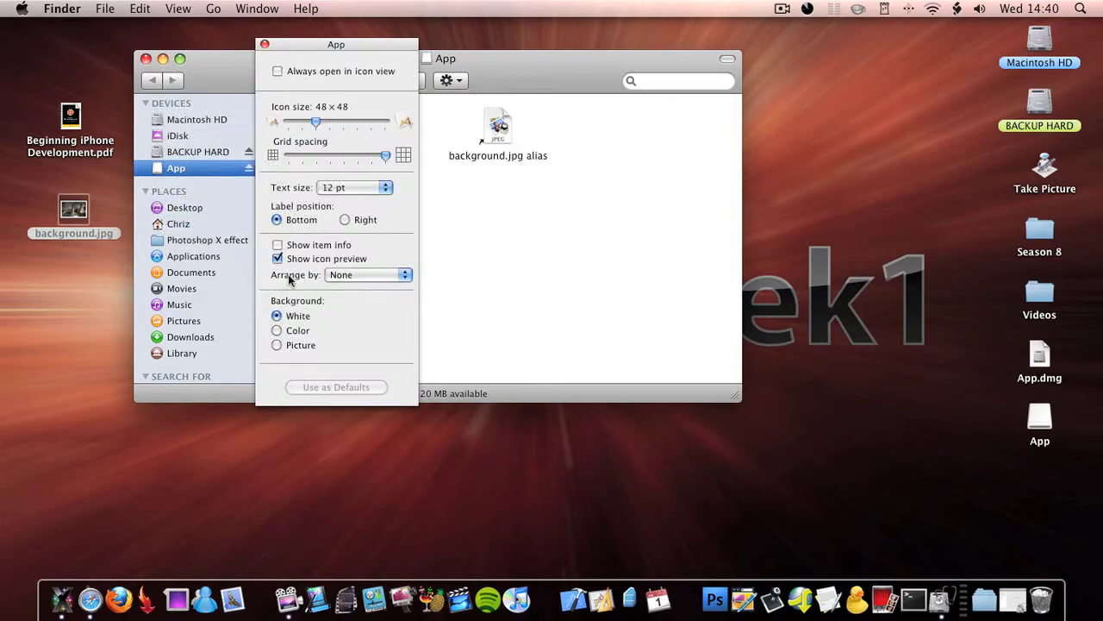
- Set the App window background to a picture using the background.jpg alias
{"action": "left_click", "coordinate": [276, 345]}
{"action": "left_click", "coordinate": [351, 345]}
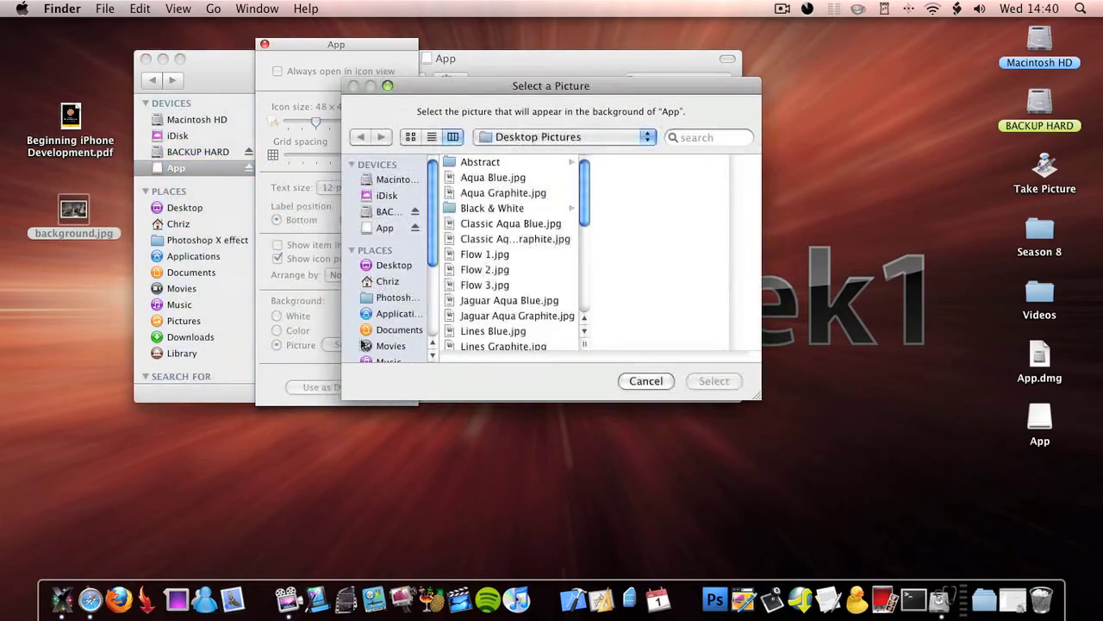
{"action": "left_click", "coordinate": [373, 227]}
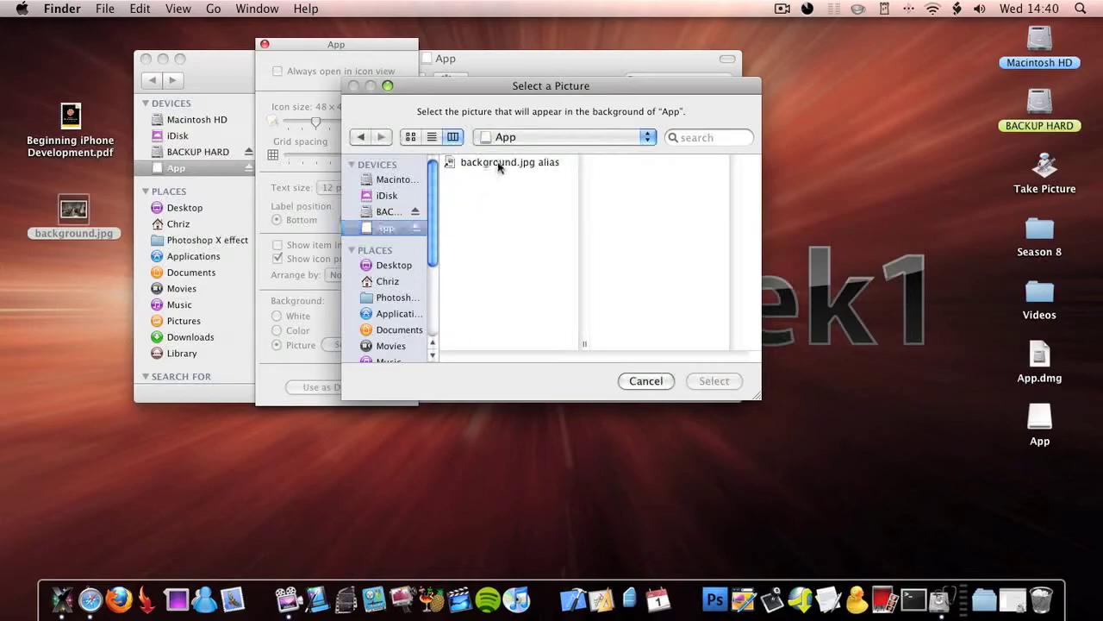
{"action": "left_click", "coordinate": [502, 164]}
{"action": "left_click", "coordinate": [712, 381]}
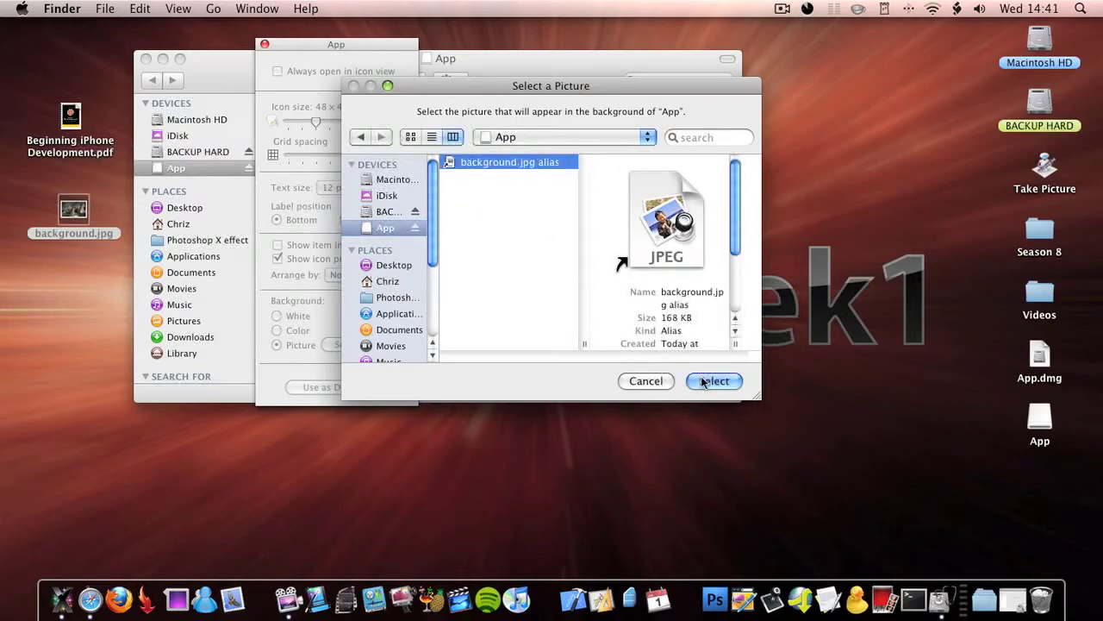
{"action": "left_click", "coordinate": [264, 44]}
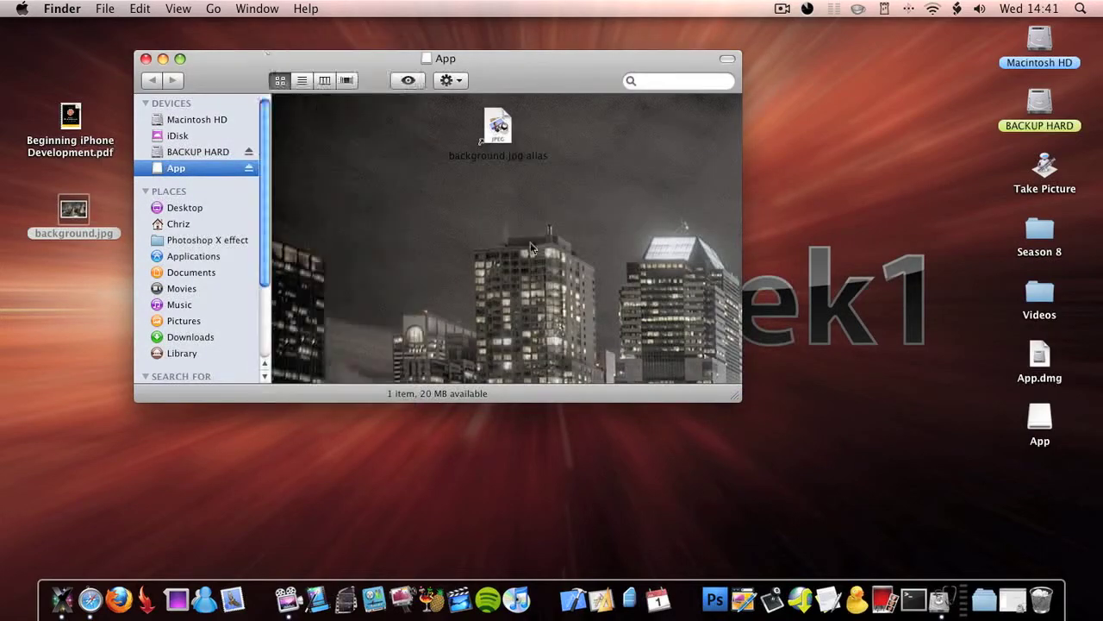
- Delete the background.jpg alias and hide the window's toolbar and sidebar
{"action": "left_click", "coordinate": [496, 138]}
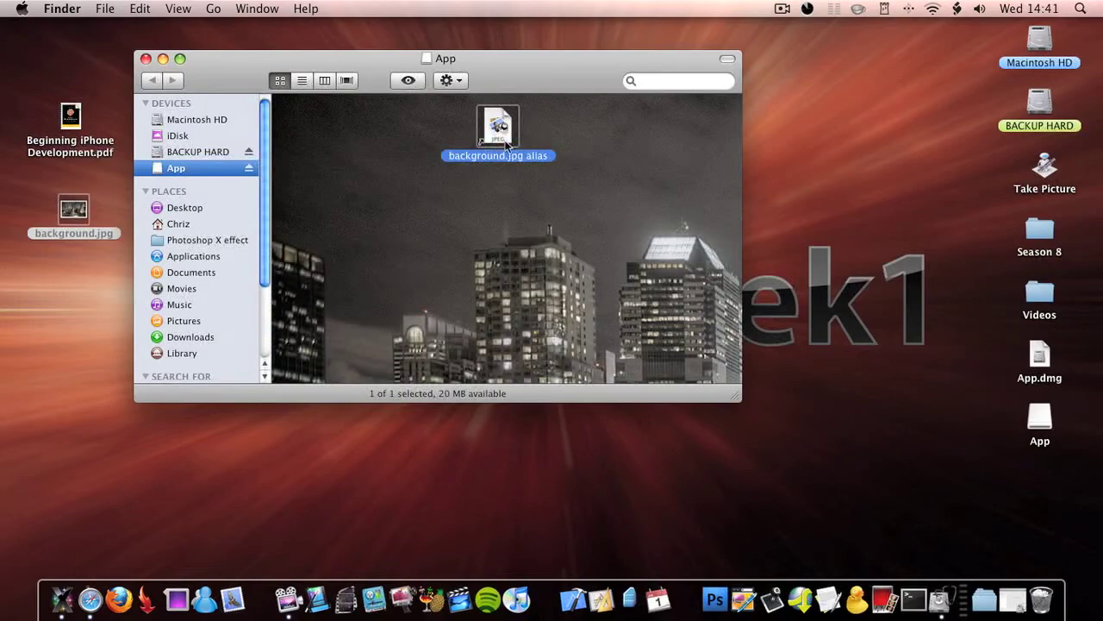
{"action": "key", "text": "super+BackSpace"}
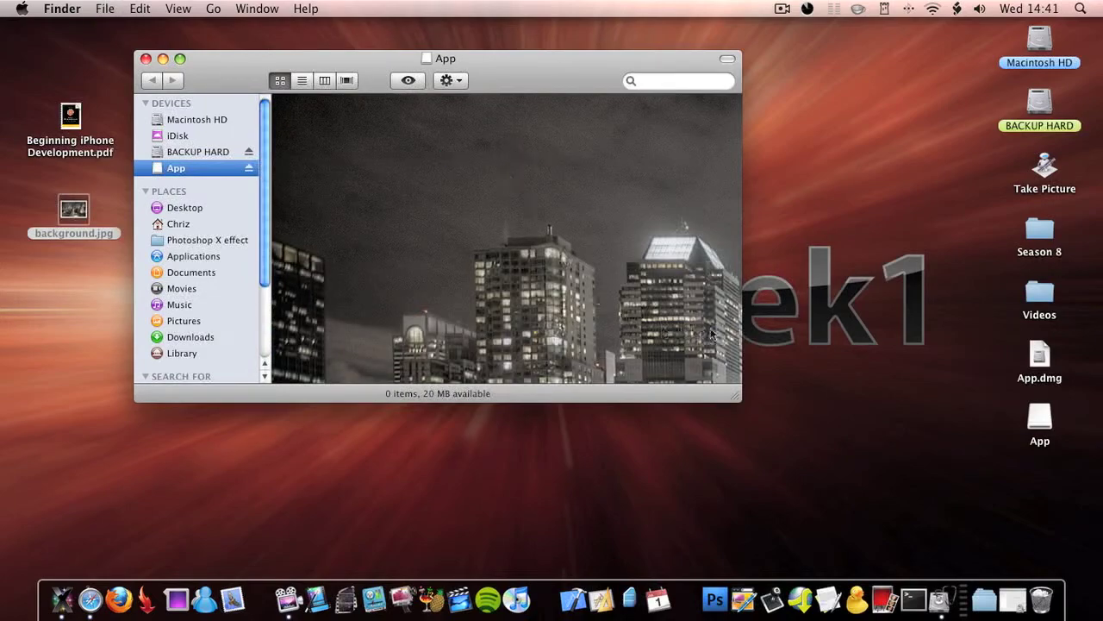
{"action": "left_click", "coordinate": [728, 61]}
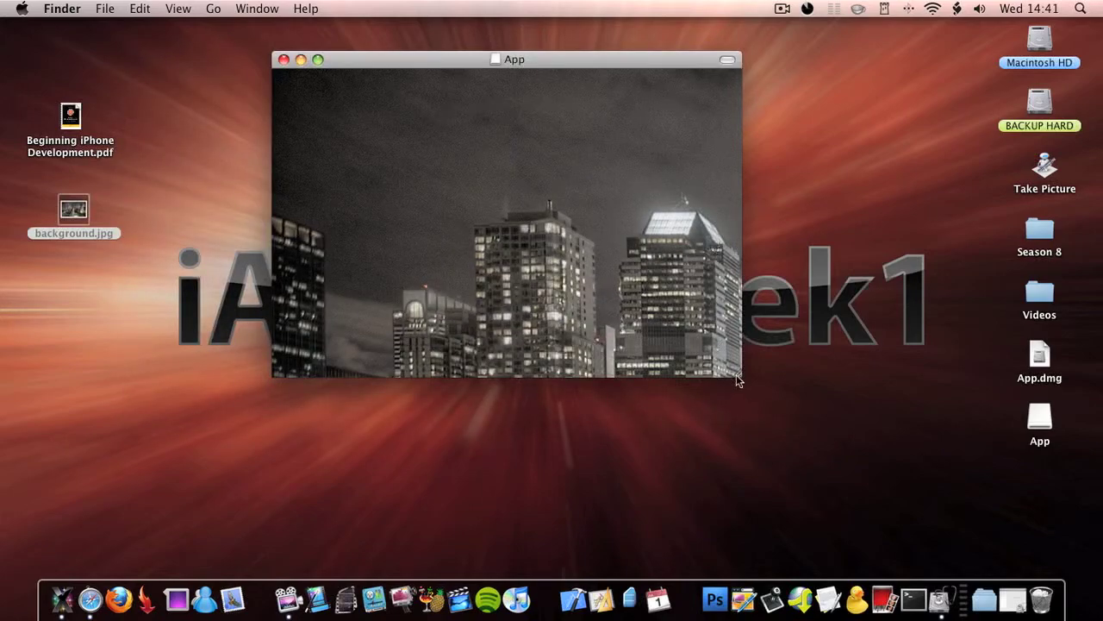
- Enlarge and reposition the App window, copy Take Picture into it, and launch it
{"action": "left_click_drag", "start_coordinate": [739, 377], "coordinate": [809, 469]}
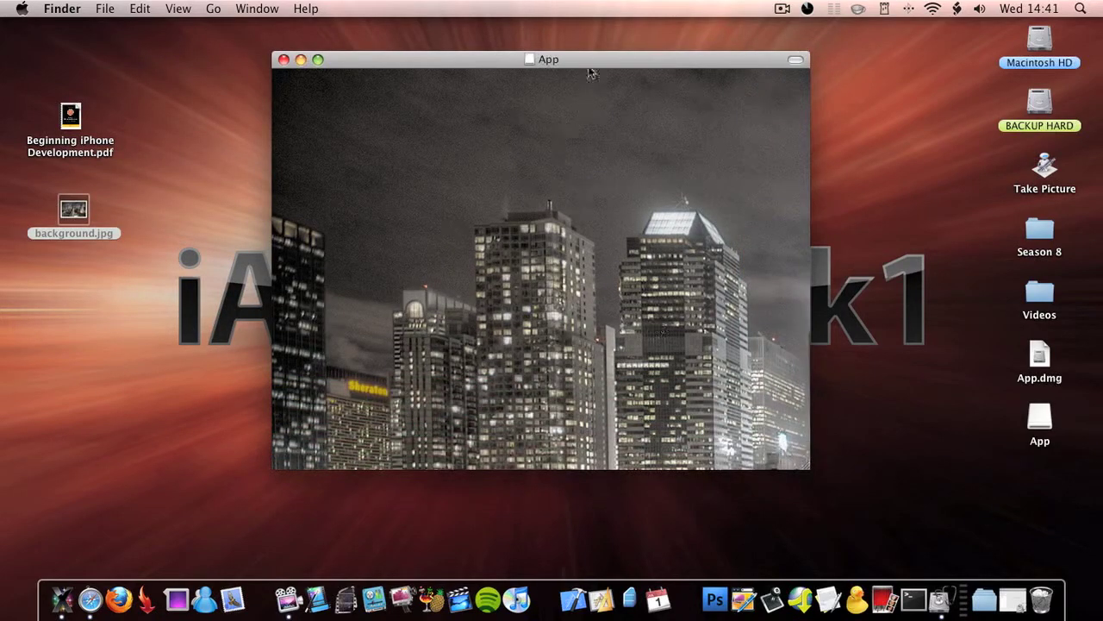
{"action": "left_click_drag", "start_coordinate": [589, 67], "coordinate": [504, 54]}
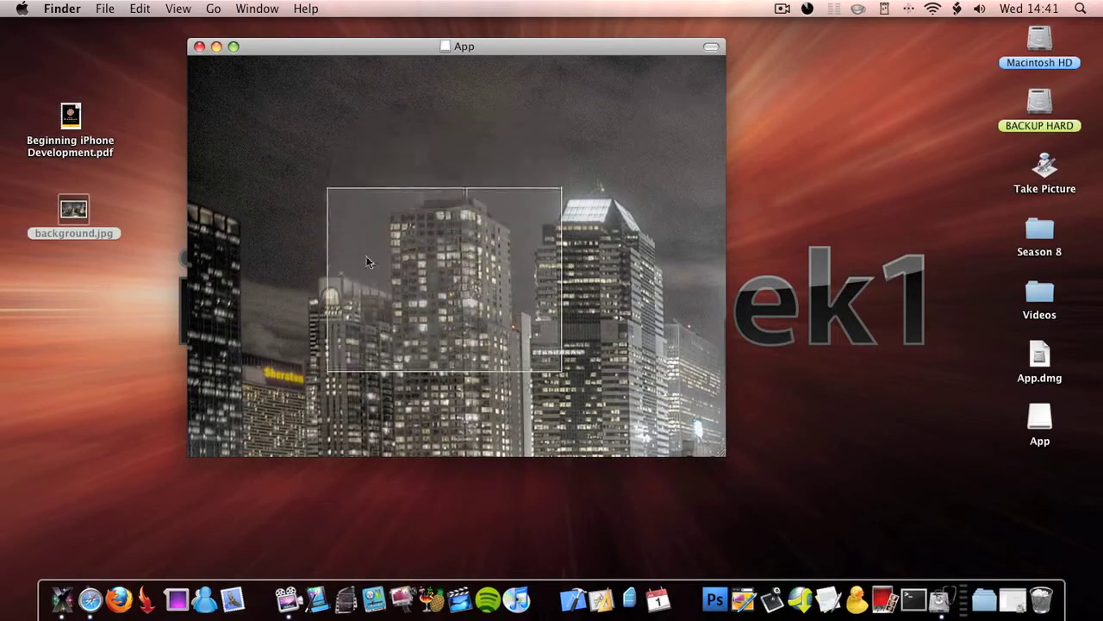
{"action": "left_click", "coordinate": [926, 222]}
{"action": "left_click", "coordinate": [1049, 175]}
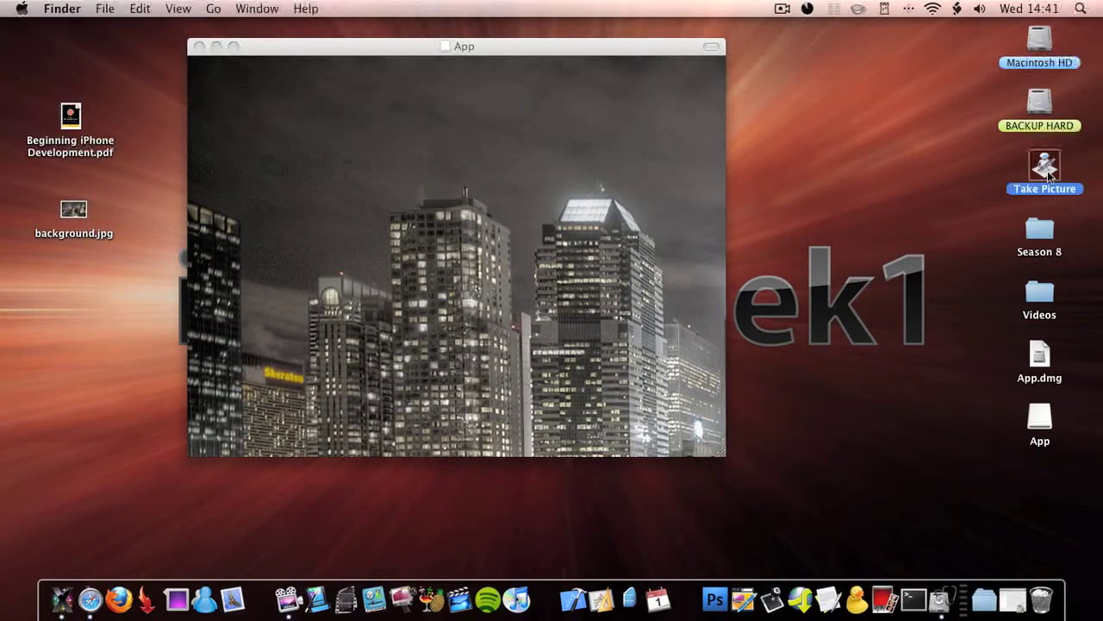
{"action": "left_click_drag", "start_coordinate": [1049, 175], "coordinate": [457, 190]}
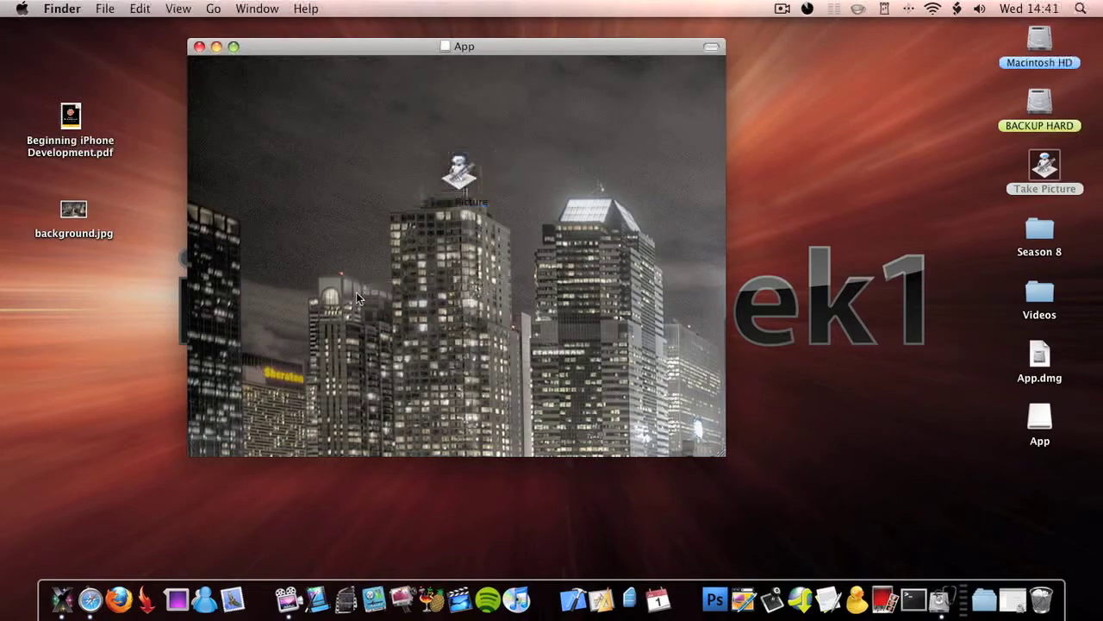
{"action": "double_click", "coordinate": [455, 179]}
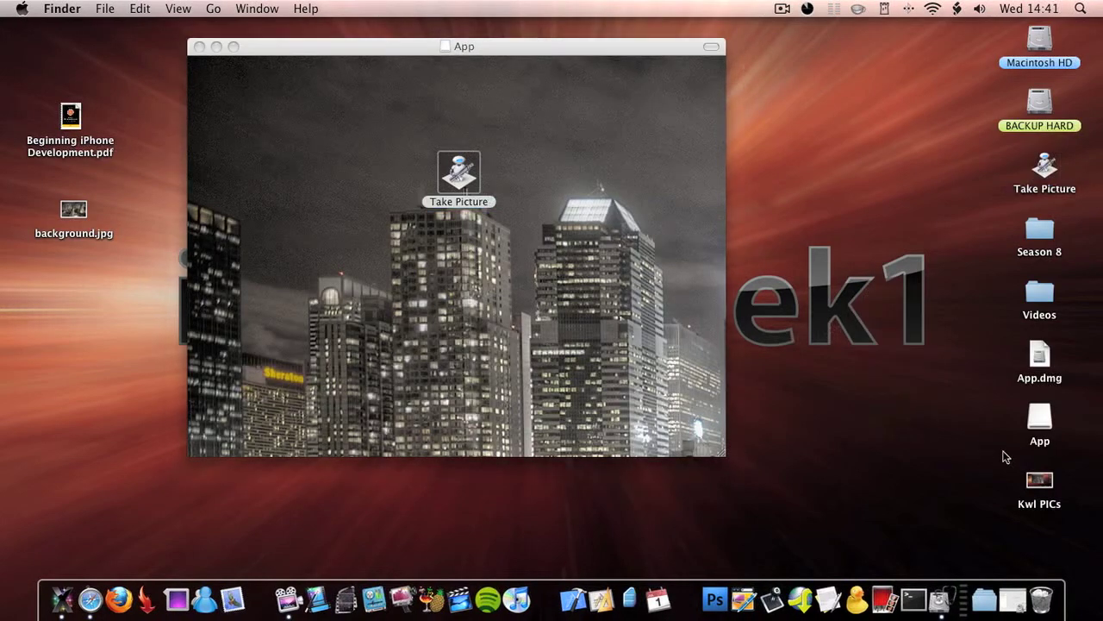
- Preview the Kwl PICs picture and move it to the Trash
{"action": "left_click", "coordinate": [1049, 489]}
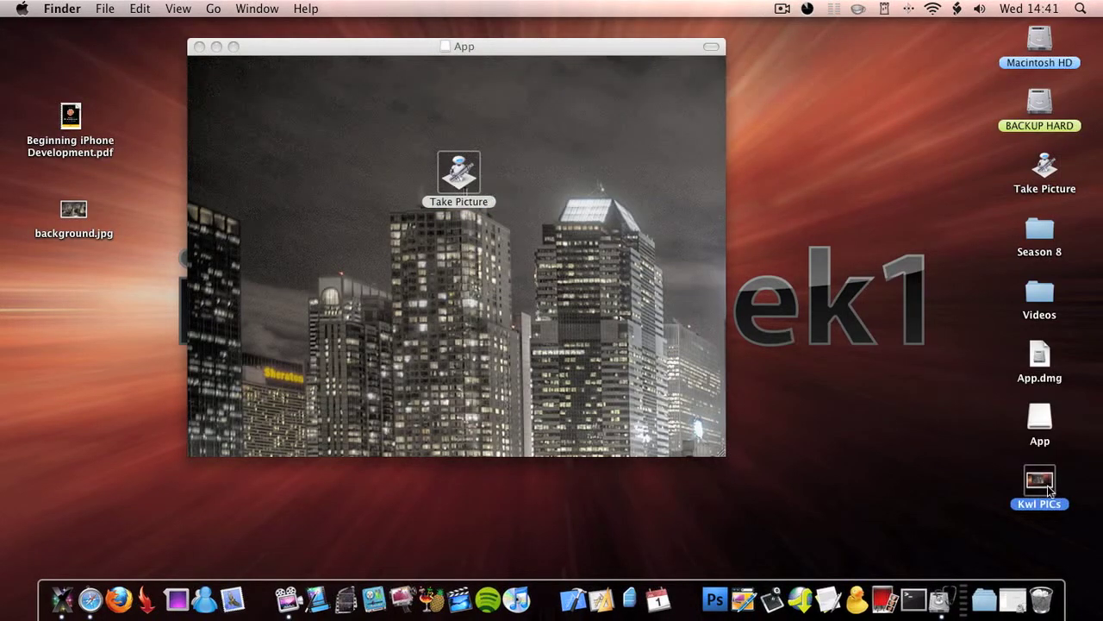
{"action": "key", "text": "space"}
{"action": "key", "text": "space"}
{"action": "key", "text": "super+BackSpace"}
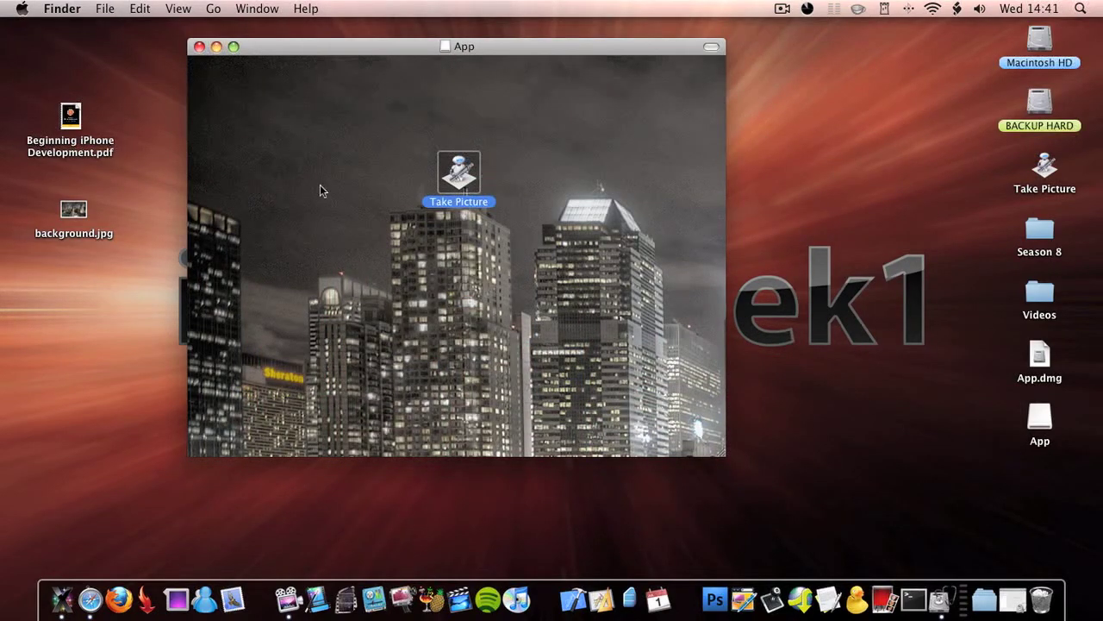
- Set the App window's icon size to 128×128 and move Take Picture higher
{"action": "key", "text": "super+j"}
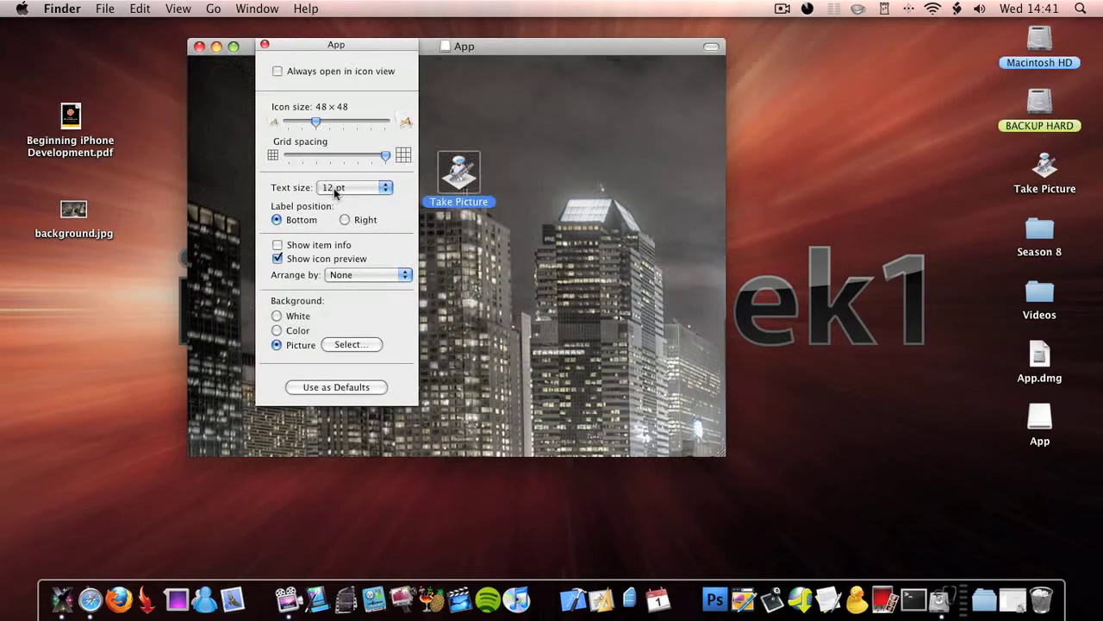
{"action": "left_click", "coordinate": [181, 9]}
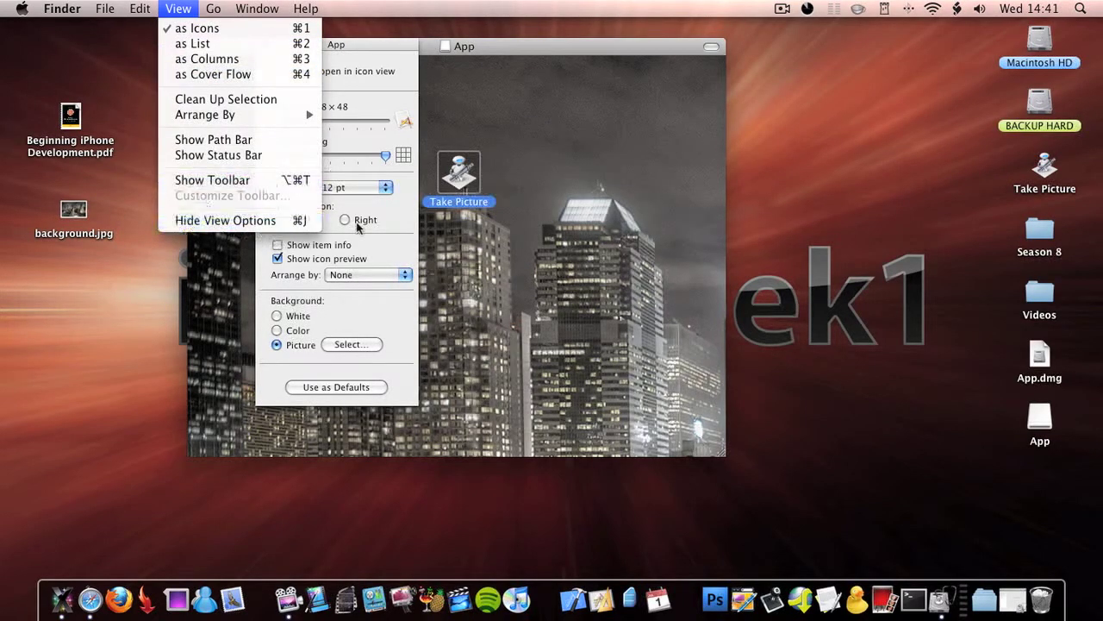
{"action": "left_click", "coordinate": [379, 240]}
{"action": "left_click_drag", "start_coordinate": [313, 122], "coordinate": [541, 135]}
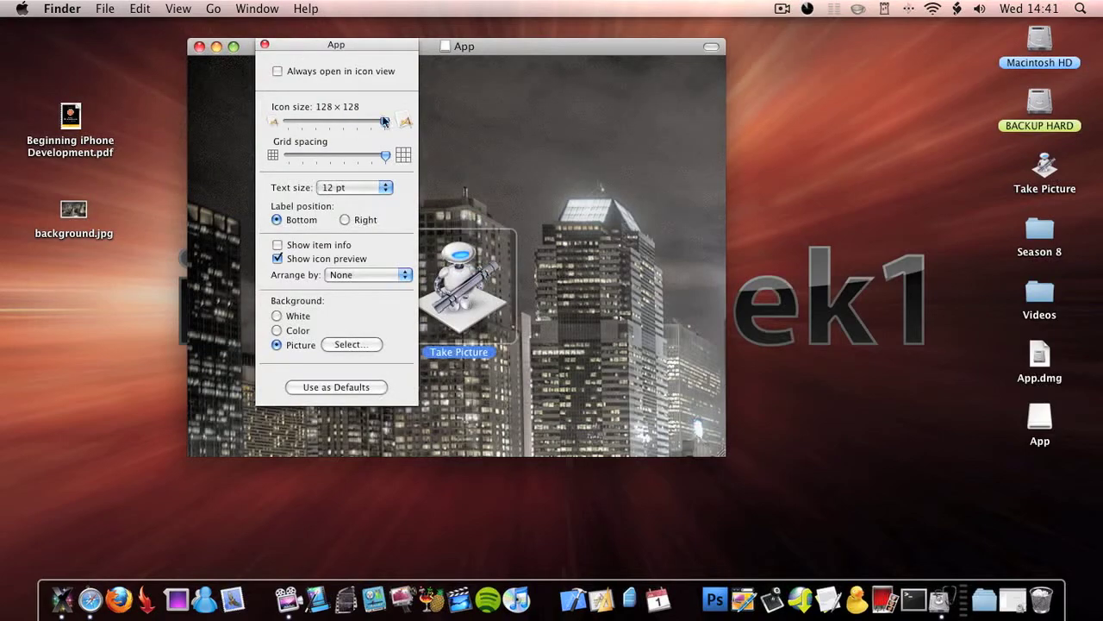
{"action": "left_click", "coordinate": [264, 44]}
{"action": "left_click", "coordinate": [352, 216]}
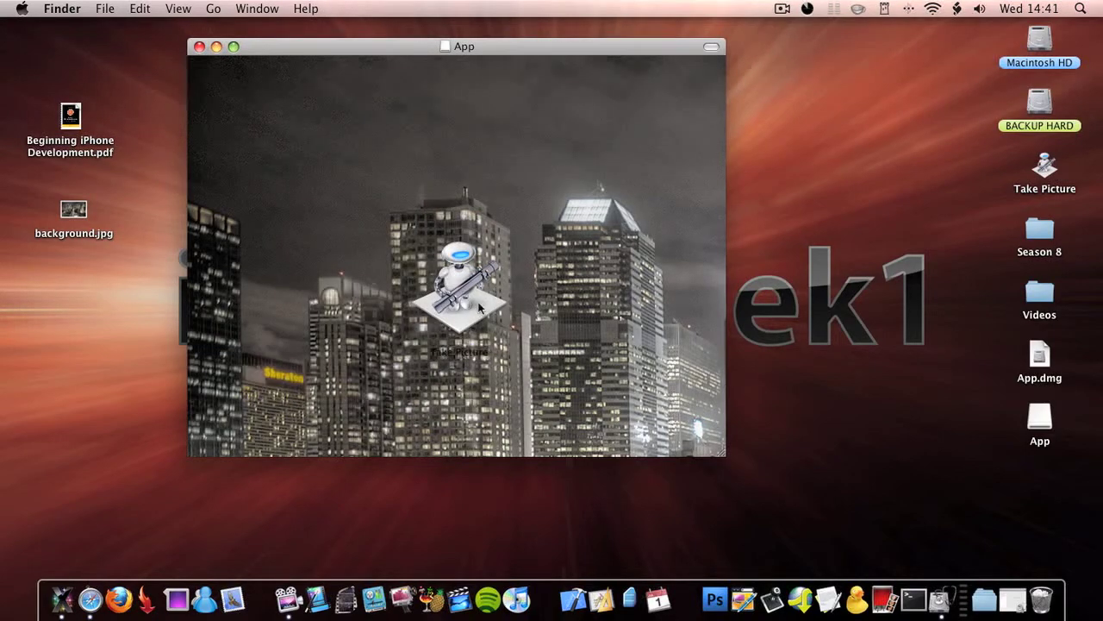
{"action": "left_click_drag", "start_coordinate": [480, 308], "coordinate": [448, 274]}
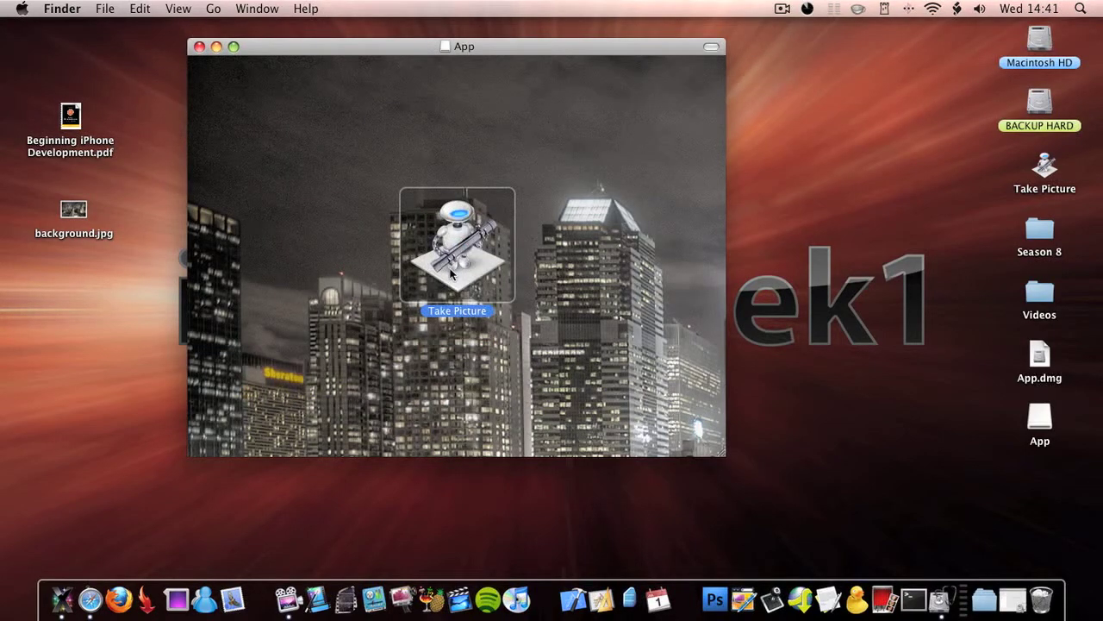
- Give Take Picture a red label, nudge it up, and close the App window
{"action": "key", "text": "super+i"}
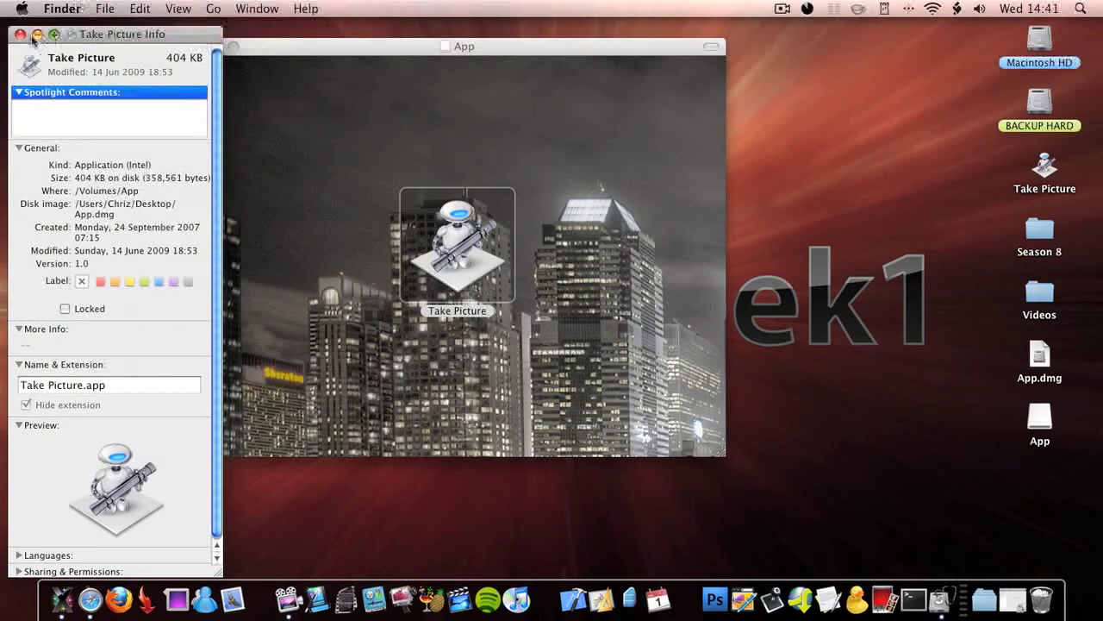
{"action": "left_click", "coordinate": [20, 35]}
{"action": "key", "text": "super+i"}
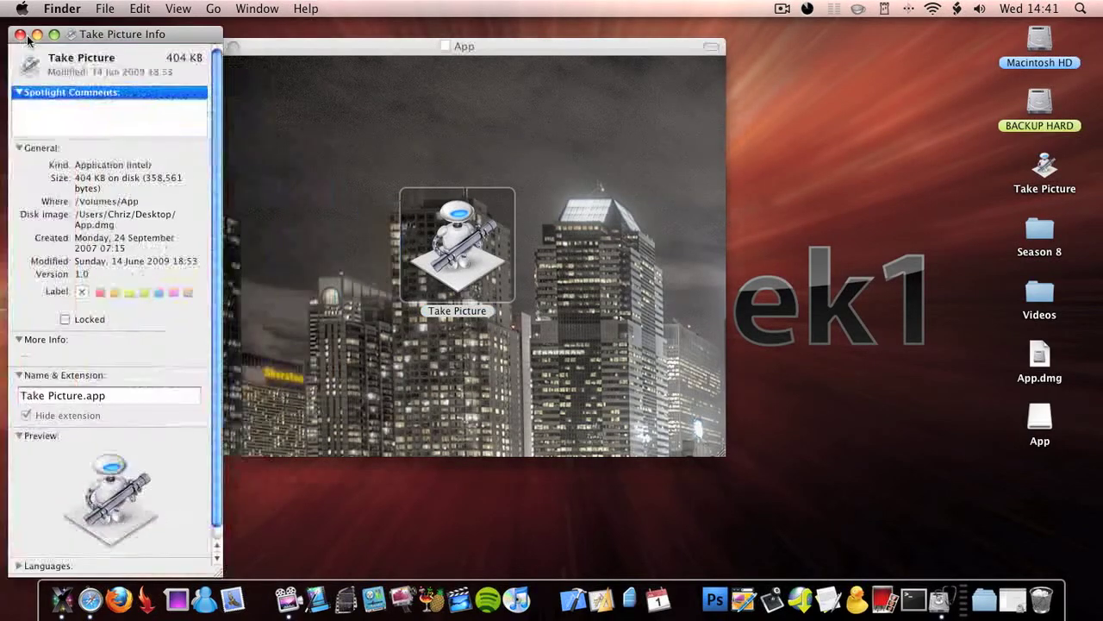
{"action": "left_click", "coordinate": [115, 291]}
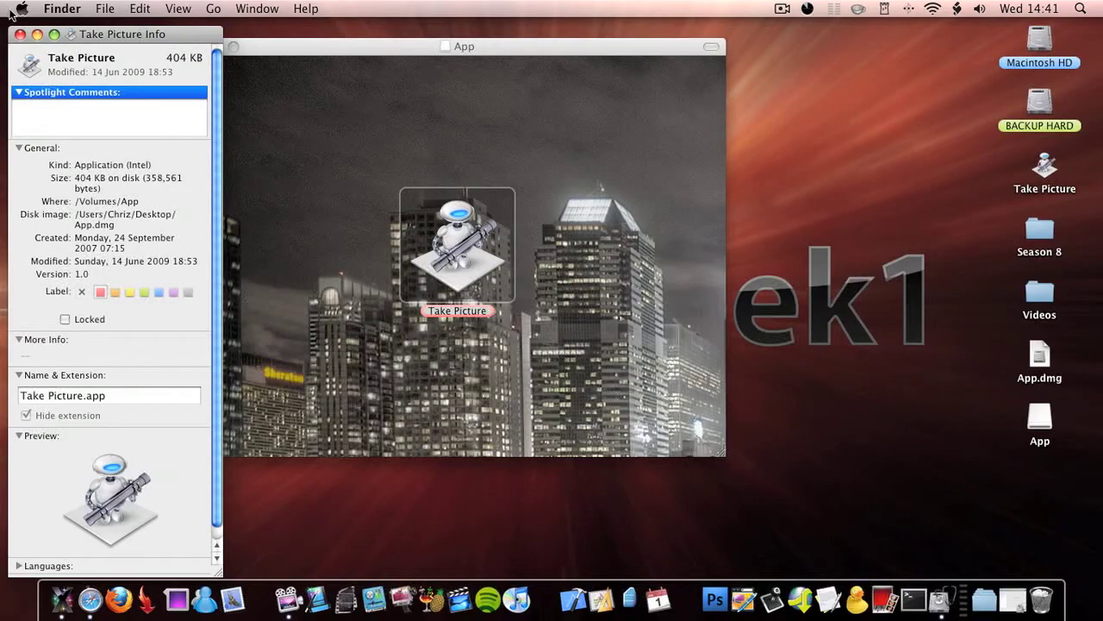
{"action": "left_click", "coordinate": [19, 35]}
{"action": "left_click", "coordinate": [322, 207]}
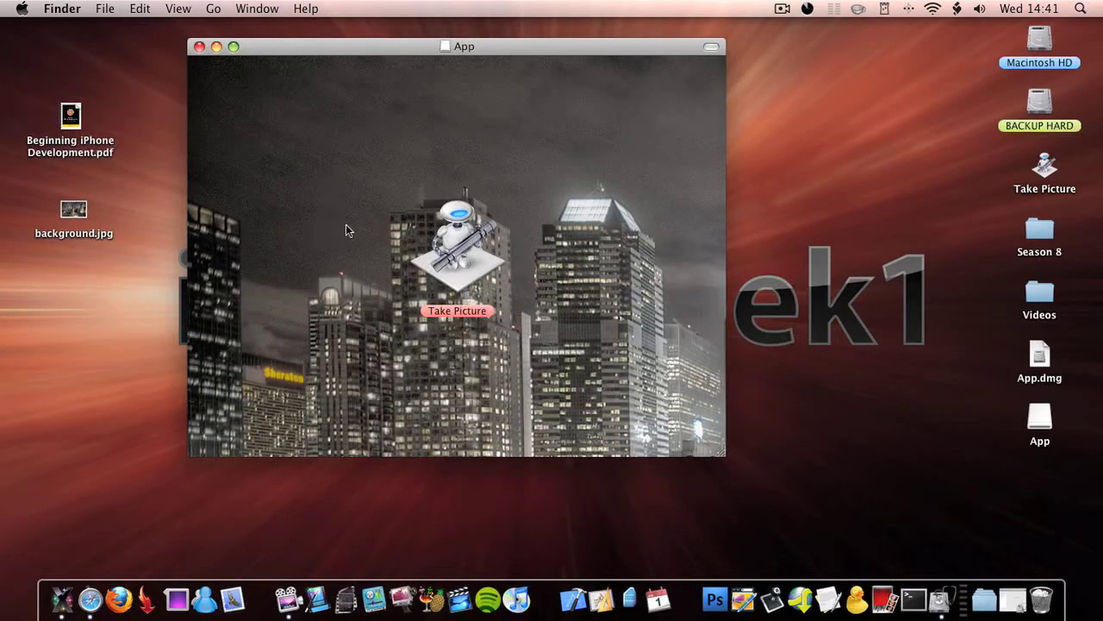
{"action": "left_click_drag", "start_coordinate": [457, 250], "coordinate": [454, 229]}
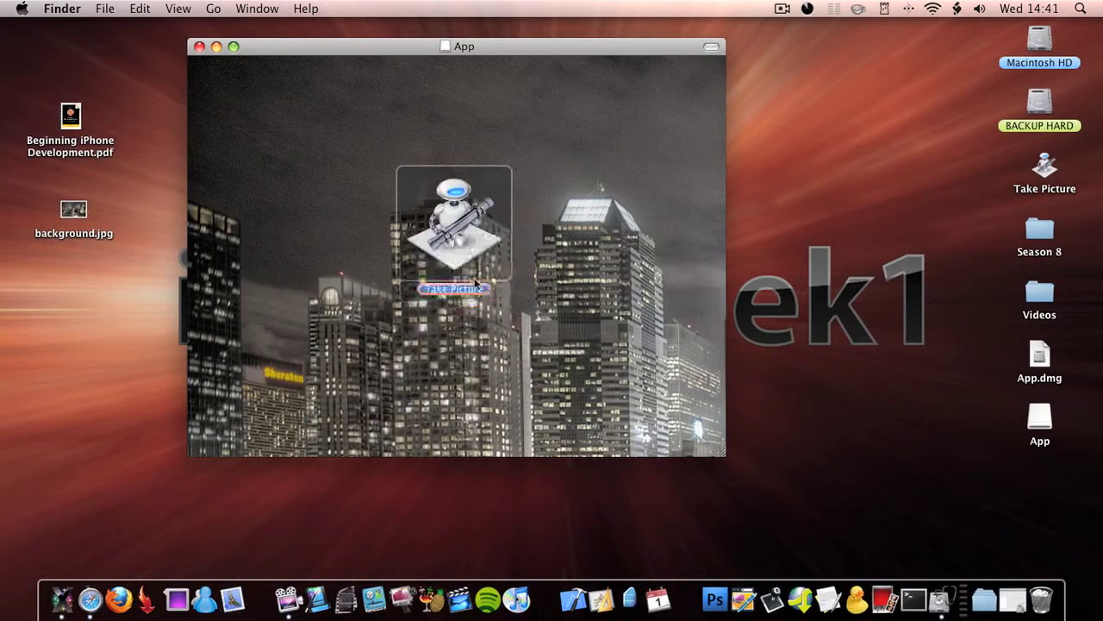
{"action": "left_click", "coordinate": [200, 47]}
{"action": "left_click", "coordinate": [1041, 417]}
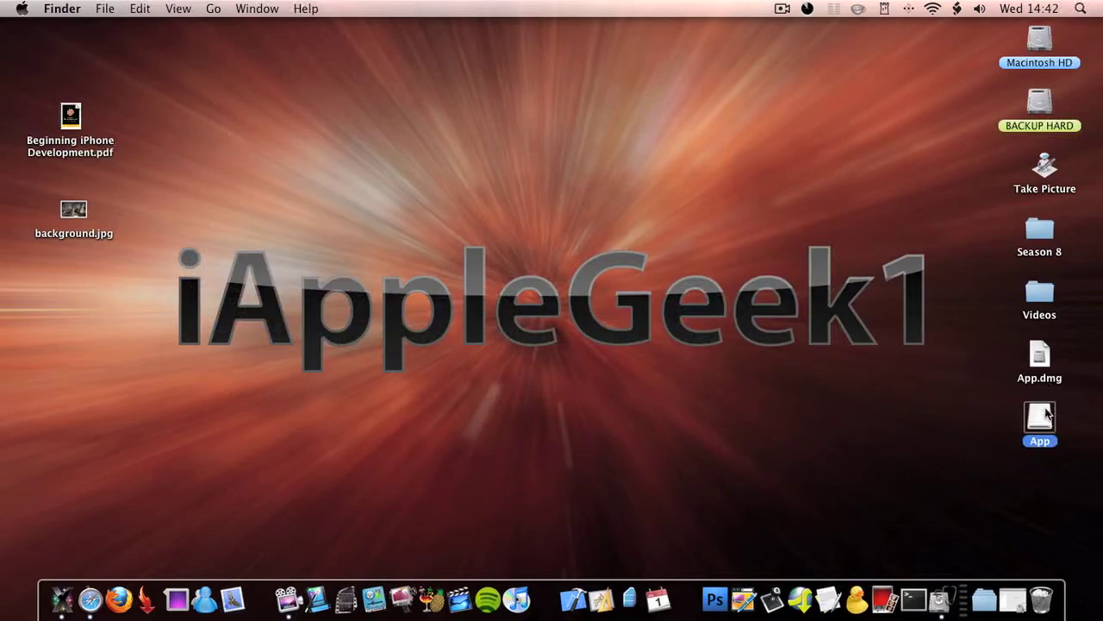
- Eject App, remount App.dmg, and reopen the App volume to verify the layout
{"action": "key", "text": "super+e"}
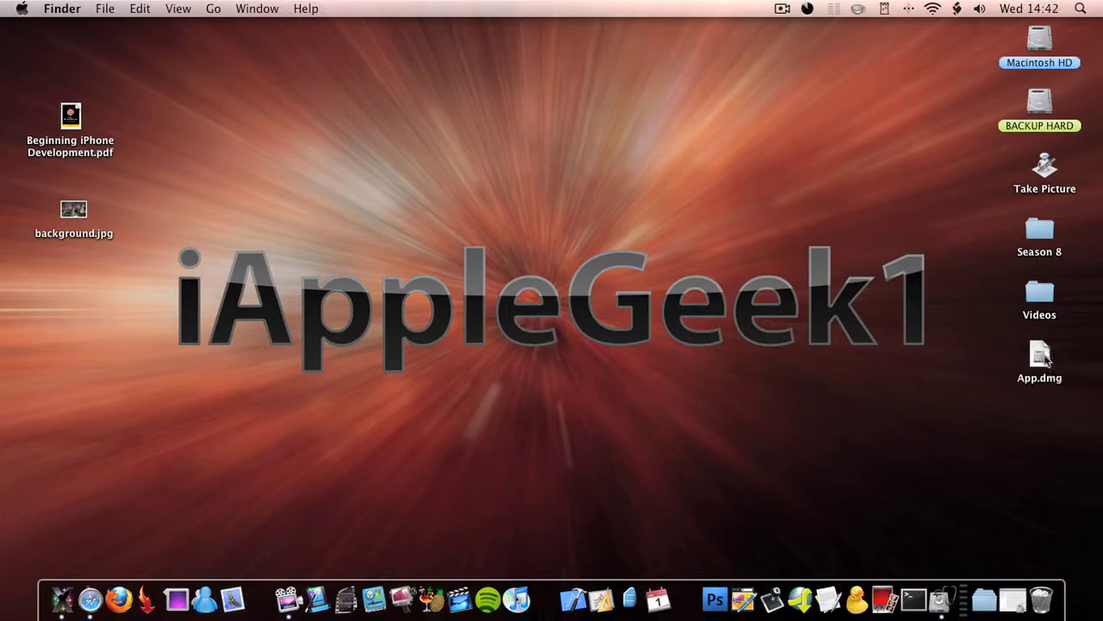
{"action": "double_click", "coordinate": [1041, 358]}
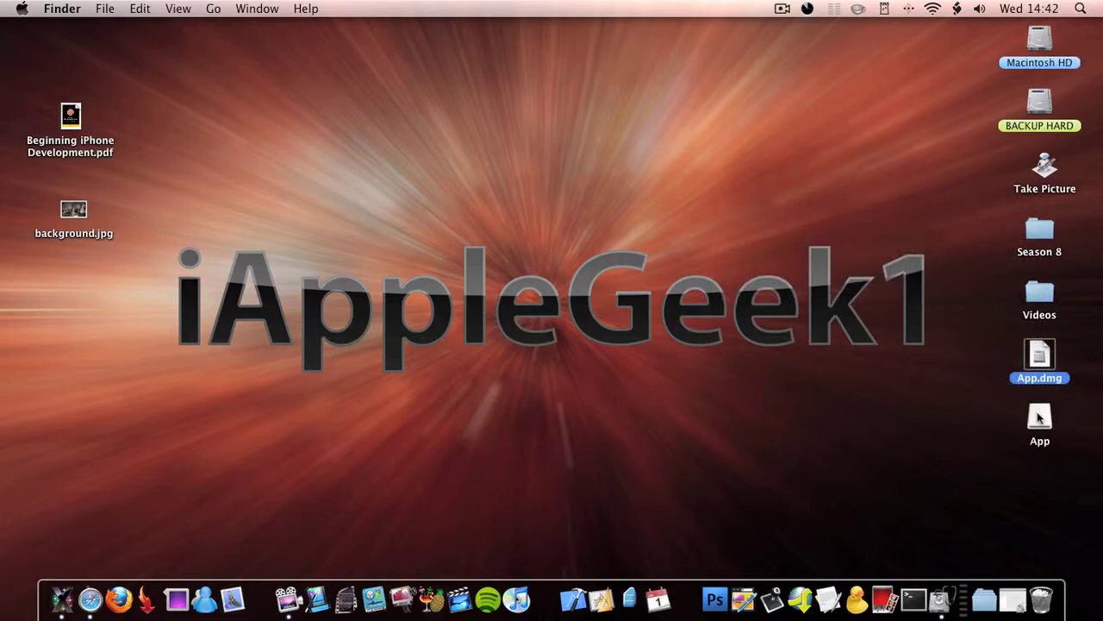
{"action": "double_click", "coordinate": [1039, 418]}
{"action": "left_click_drag", "start_coordinate": [546, 122], "coordinate": [387, 370]}
{"action": "left_click", "coordinate": [292, 245]}
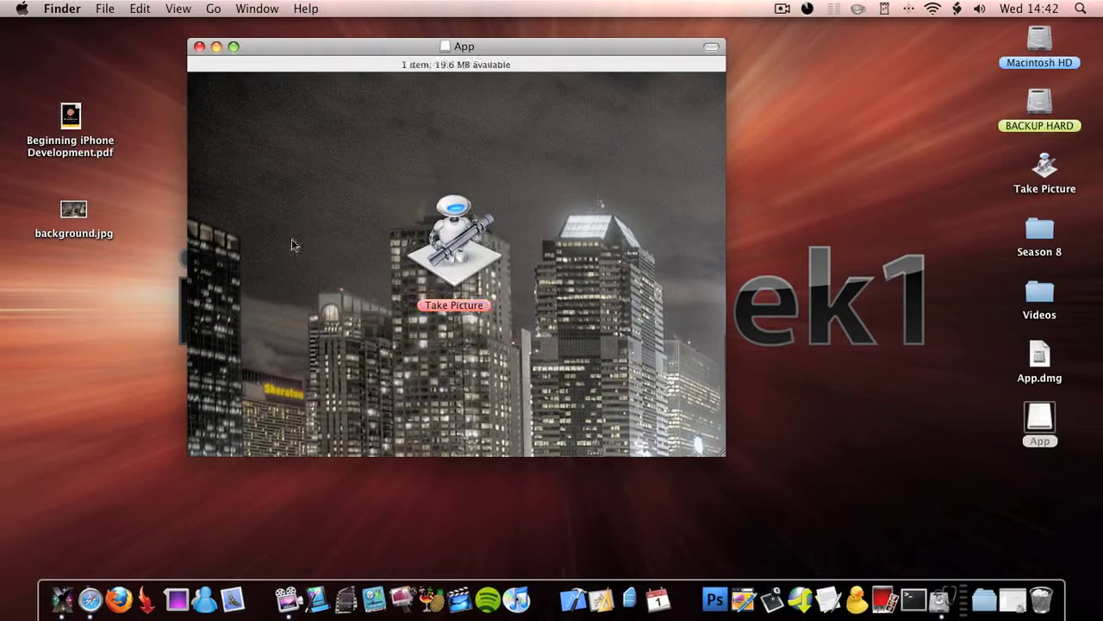
{"action": "left_click_drag", "start_coordinate": [291, 244], "coordinate": [321, 357]}
{"action": "left_click_drag", "start_coordinate": [308, 184], "coordinate": [383, 415]}
{"action": "double_click", "coordinate": [457, 259]}
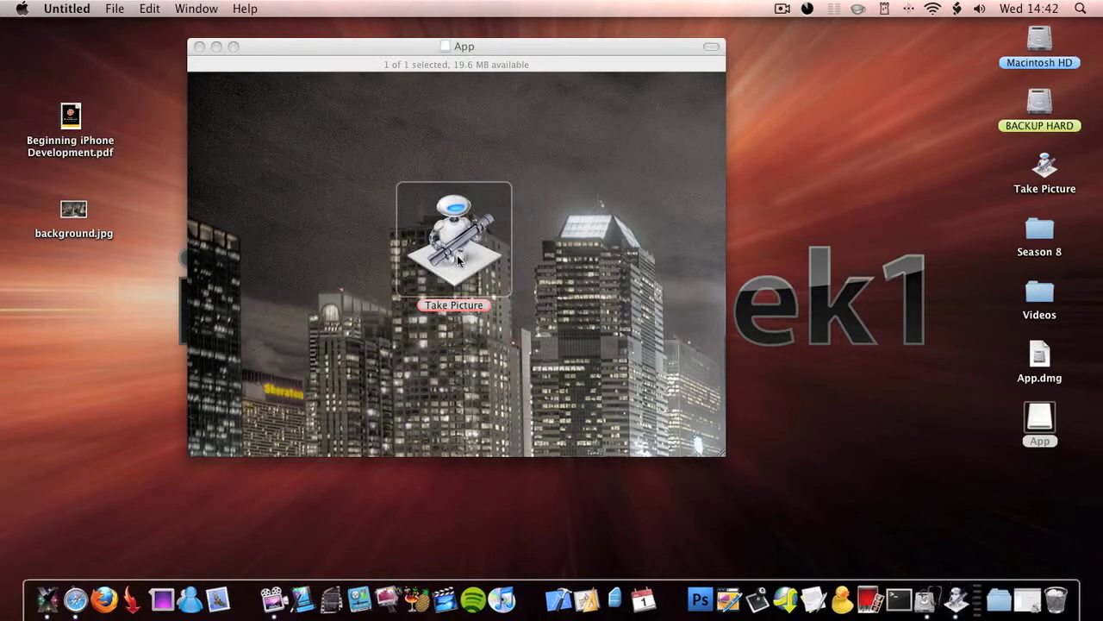
{"action": "left_click", "coordinate": [1048, 490]}
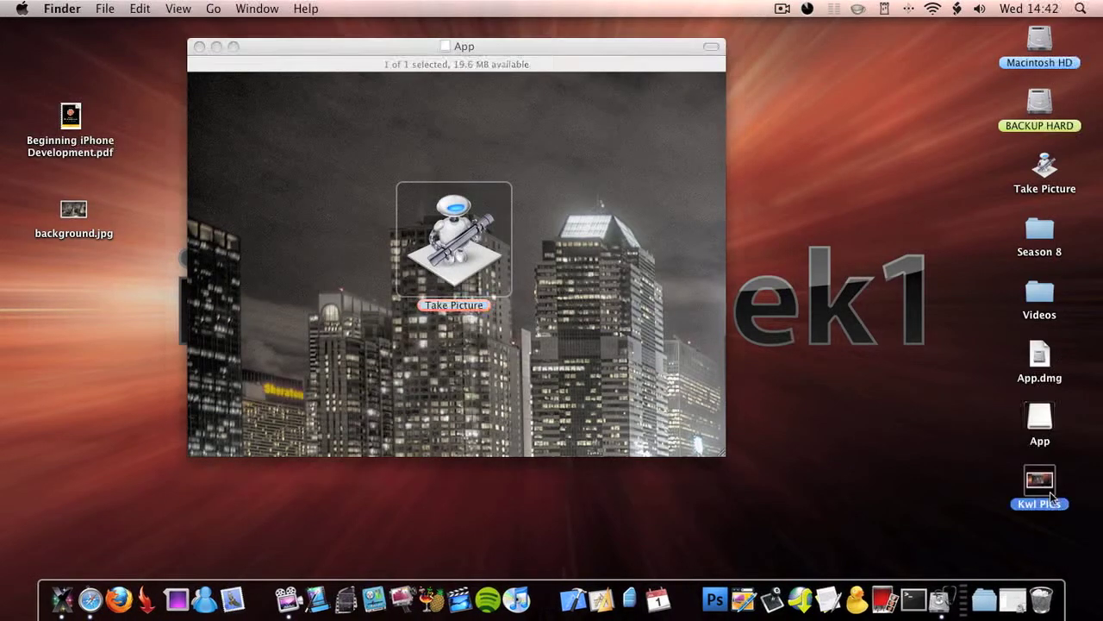
{"action": "key", "text": "space"}
{"action": "key", "text": "space"}
{"action": "key", "text": "super+BackSpace"}
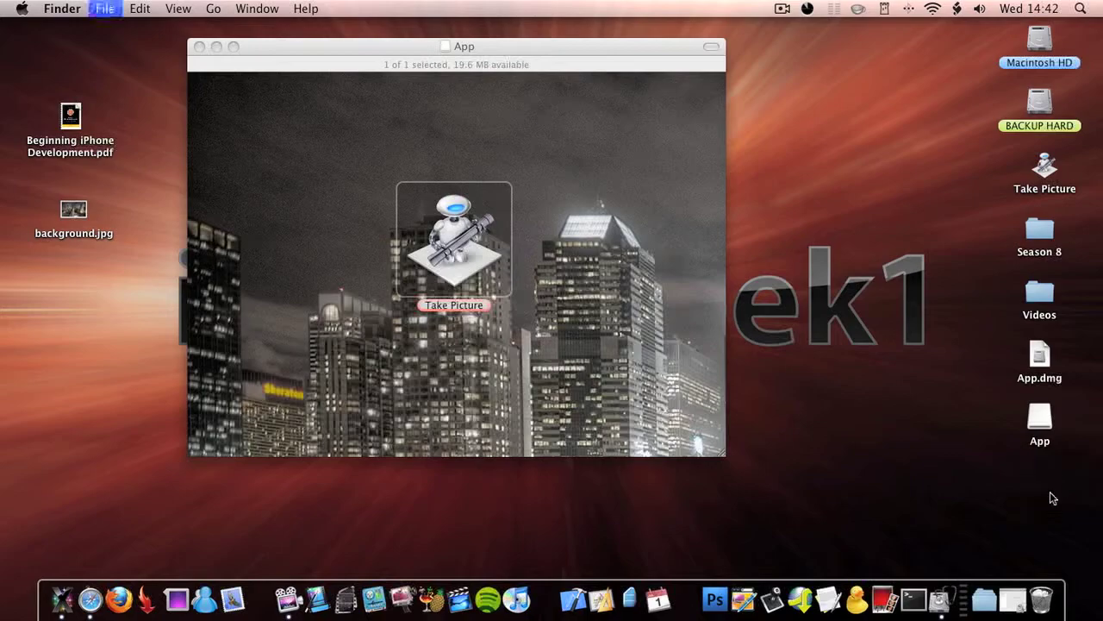
{"action": "left_click", "coordinate": [337, 154]}
{"action": "left_click_drag", "start_coordinate": [339, 177], "coordinate": [376, 354]}
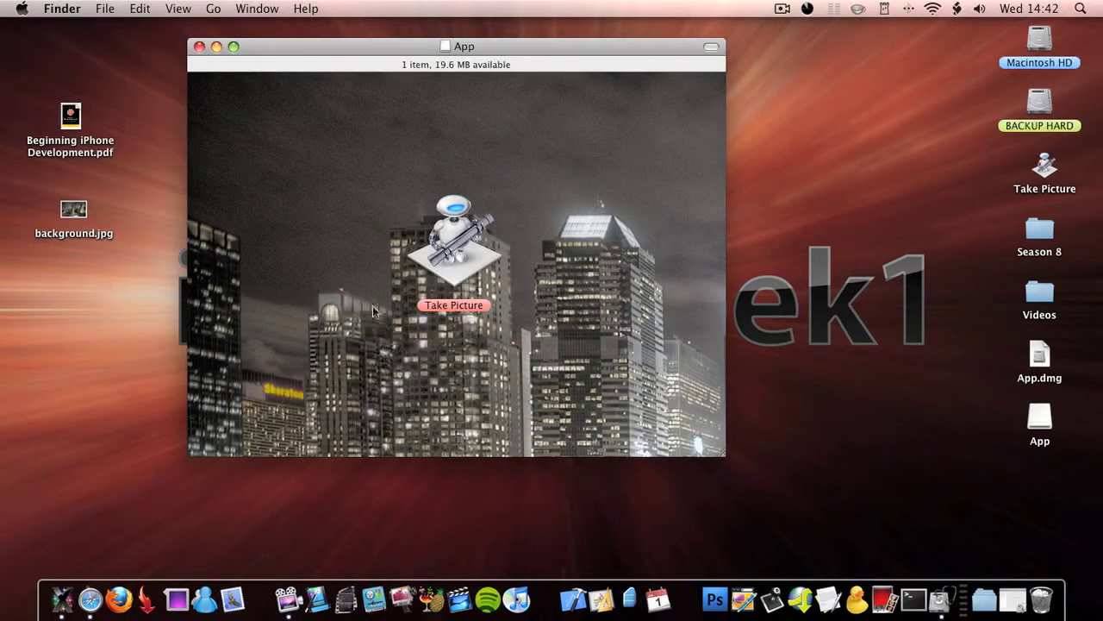